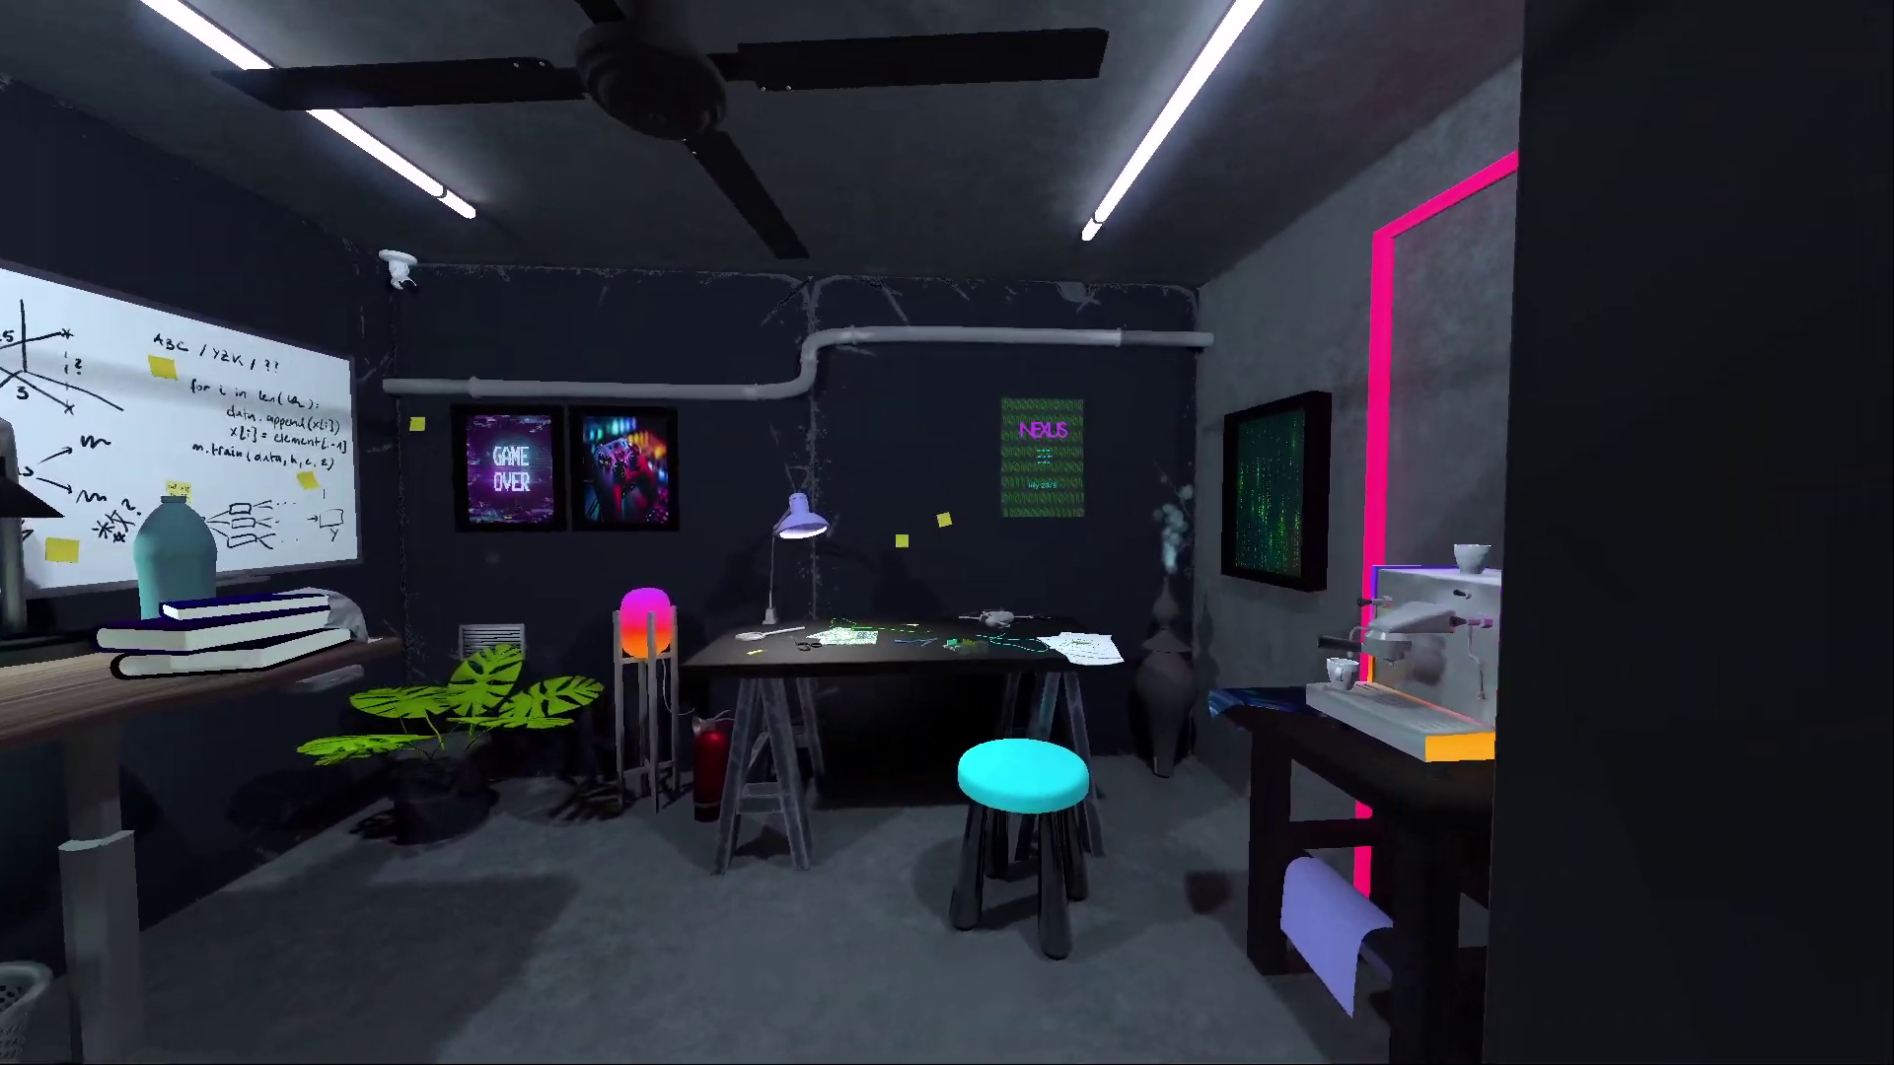
# Step: Walk to the coffee machine, put a cup on the drip tray and swing the portafilter over it
pyautogui.press('w')
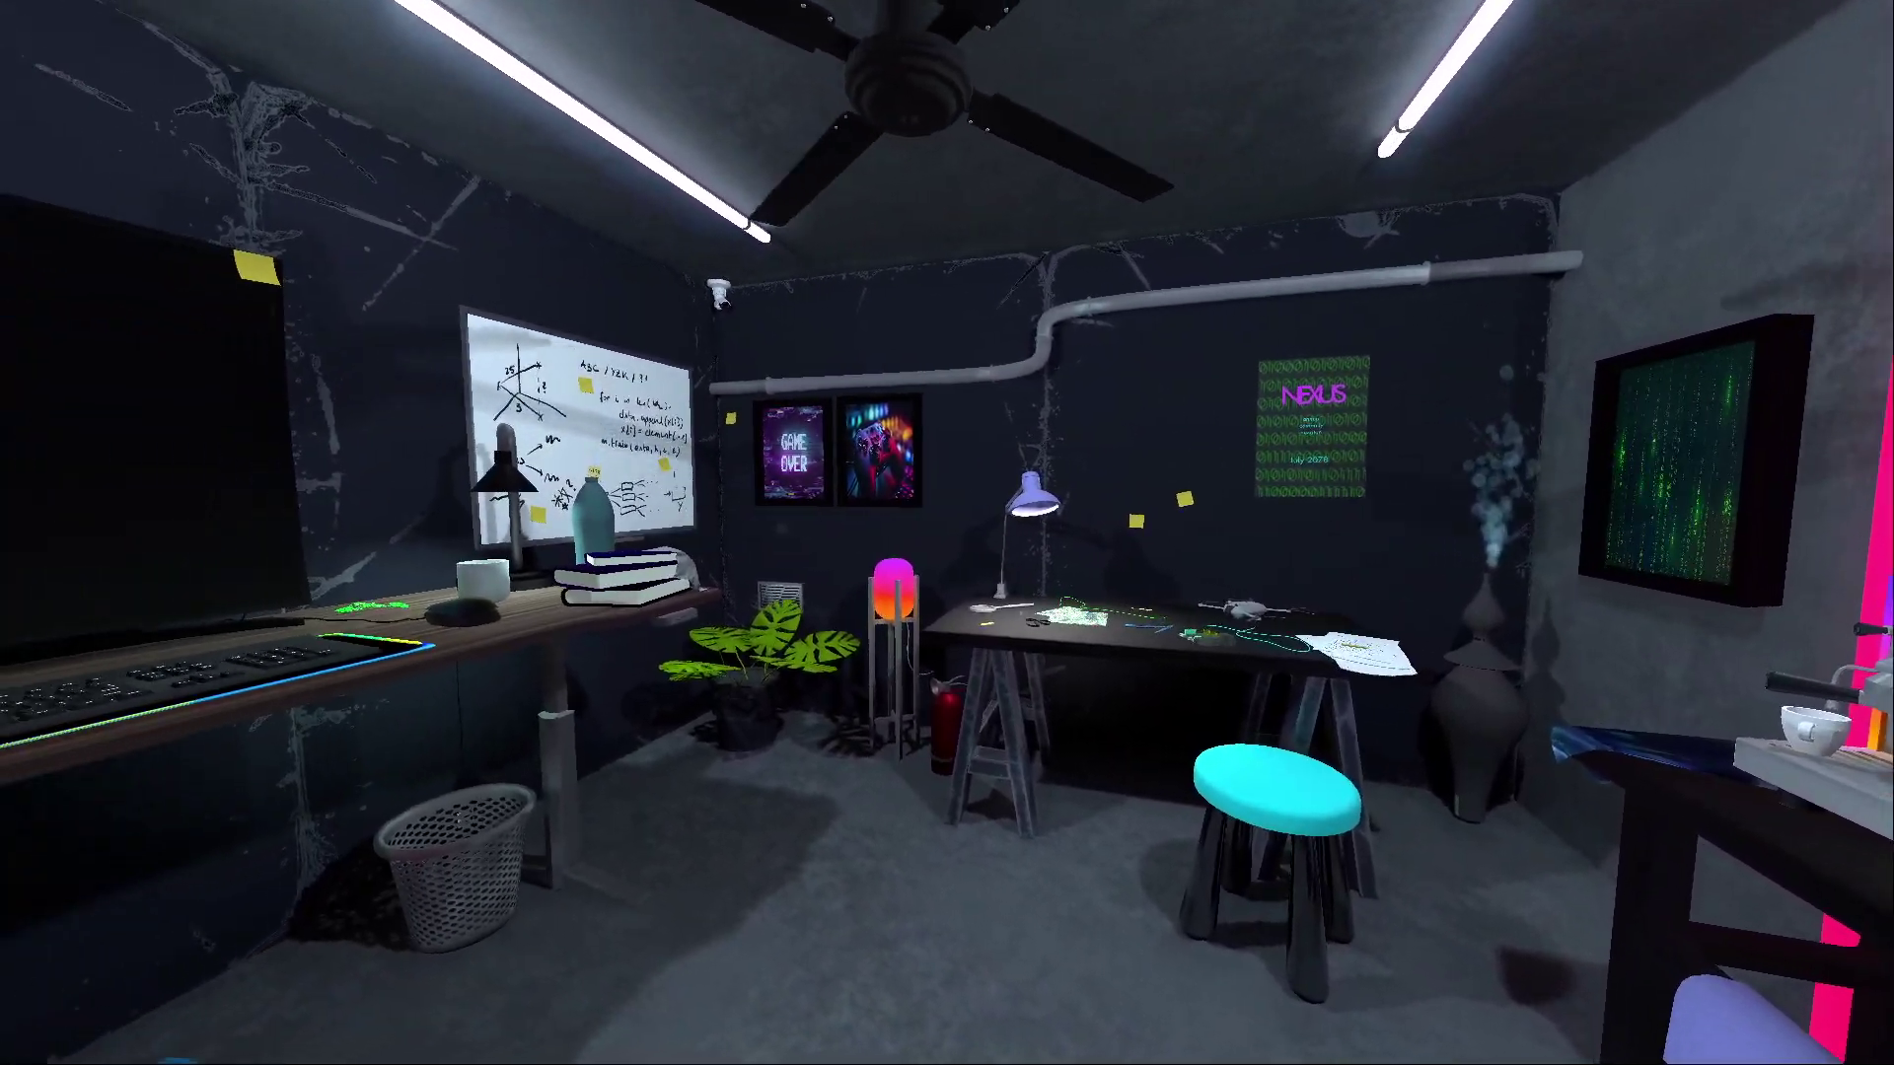
pyautogui.press('w')
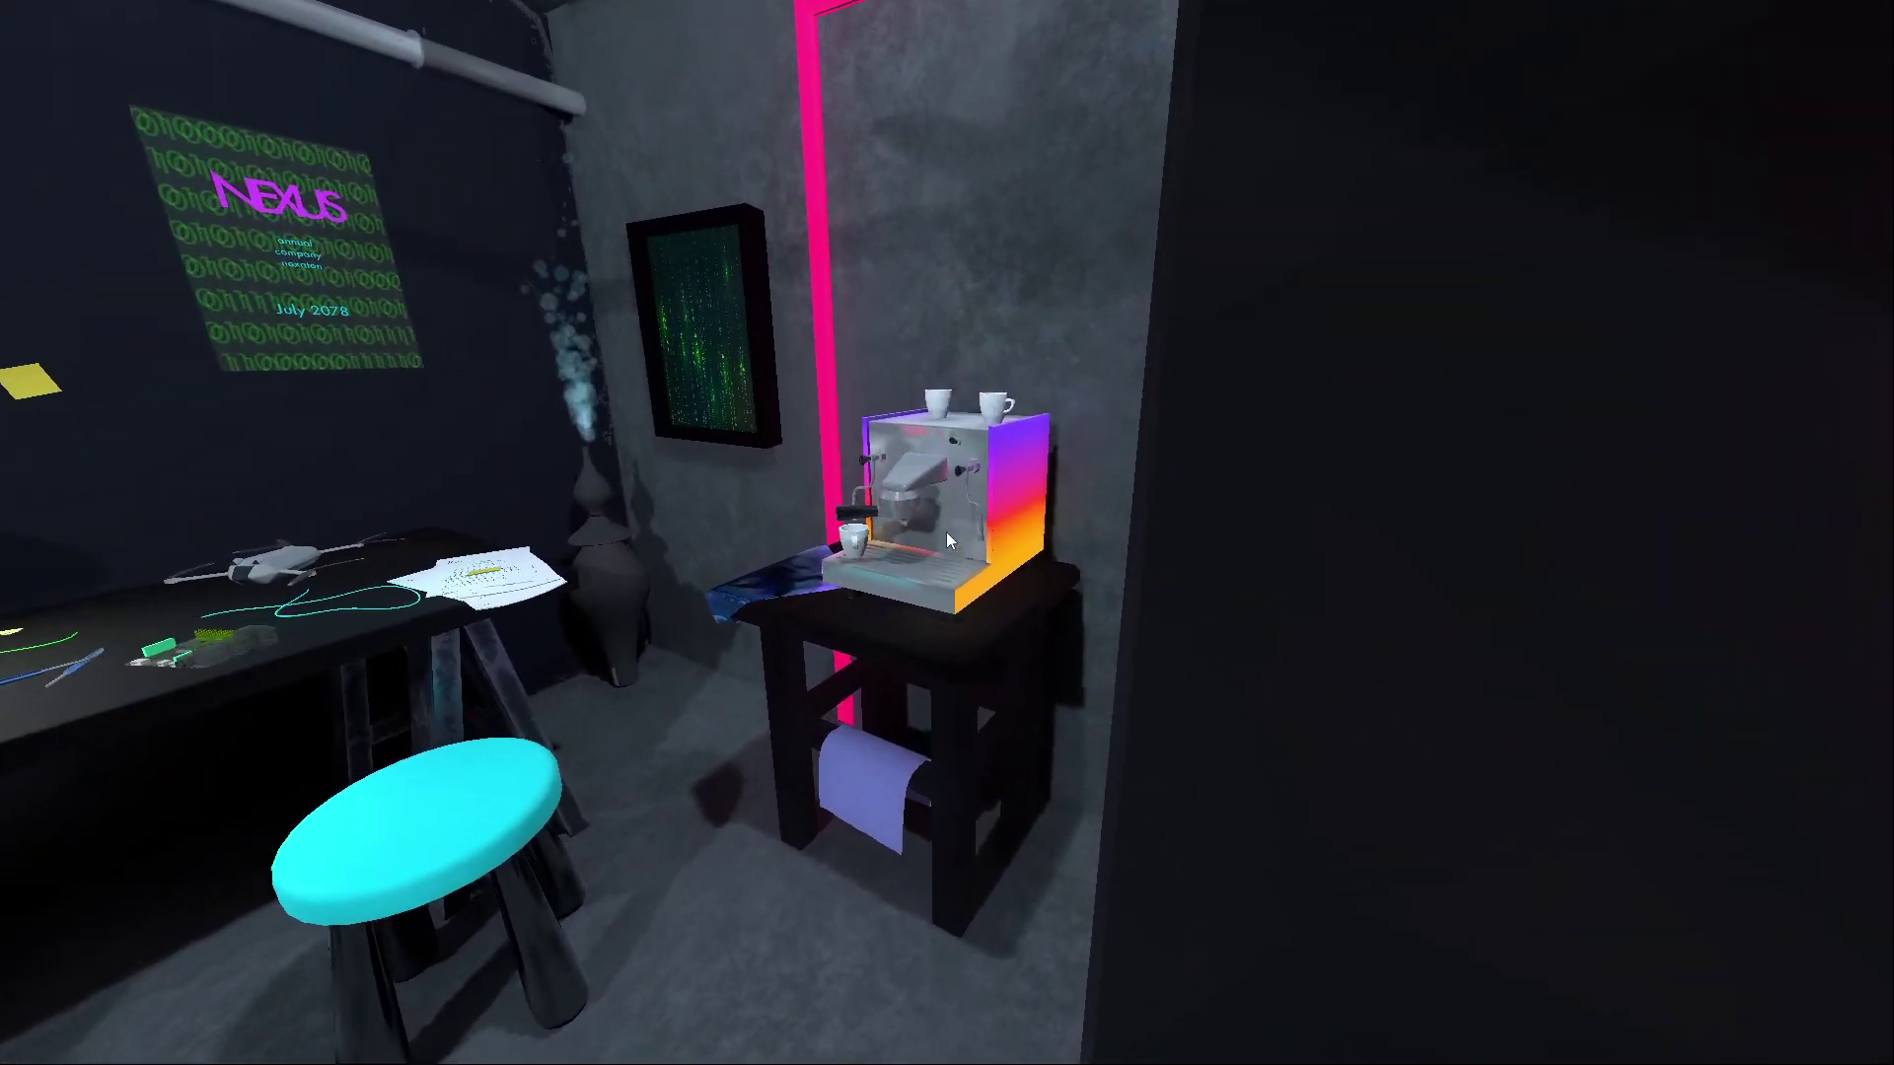
pyautogui.press('w')
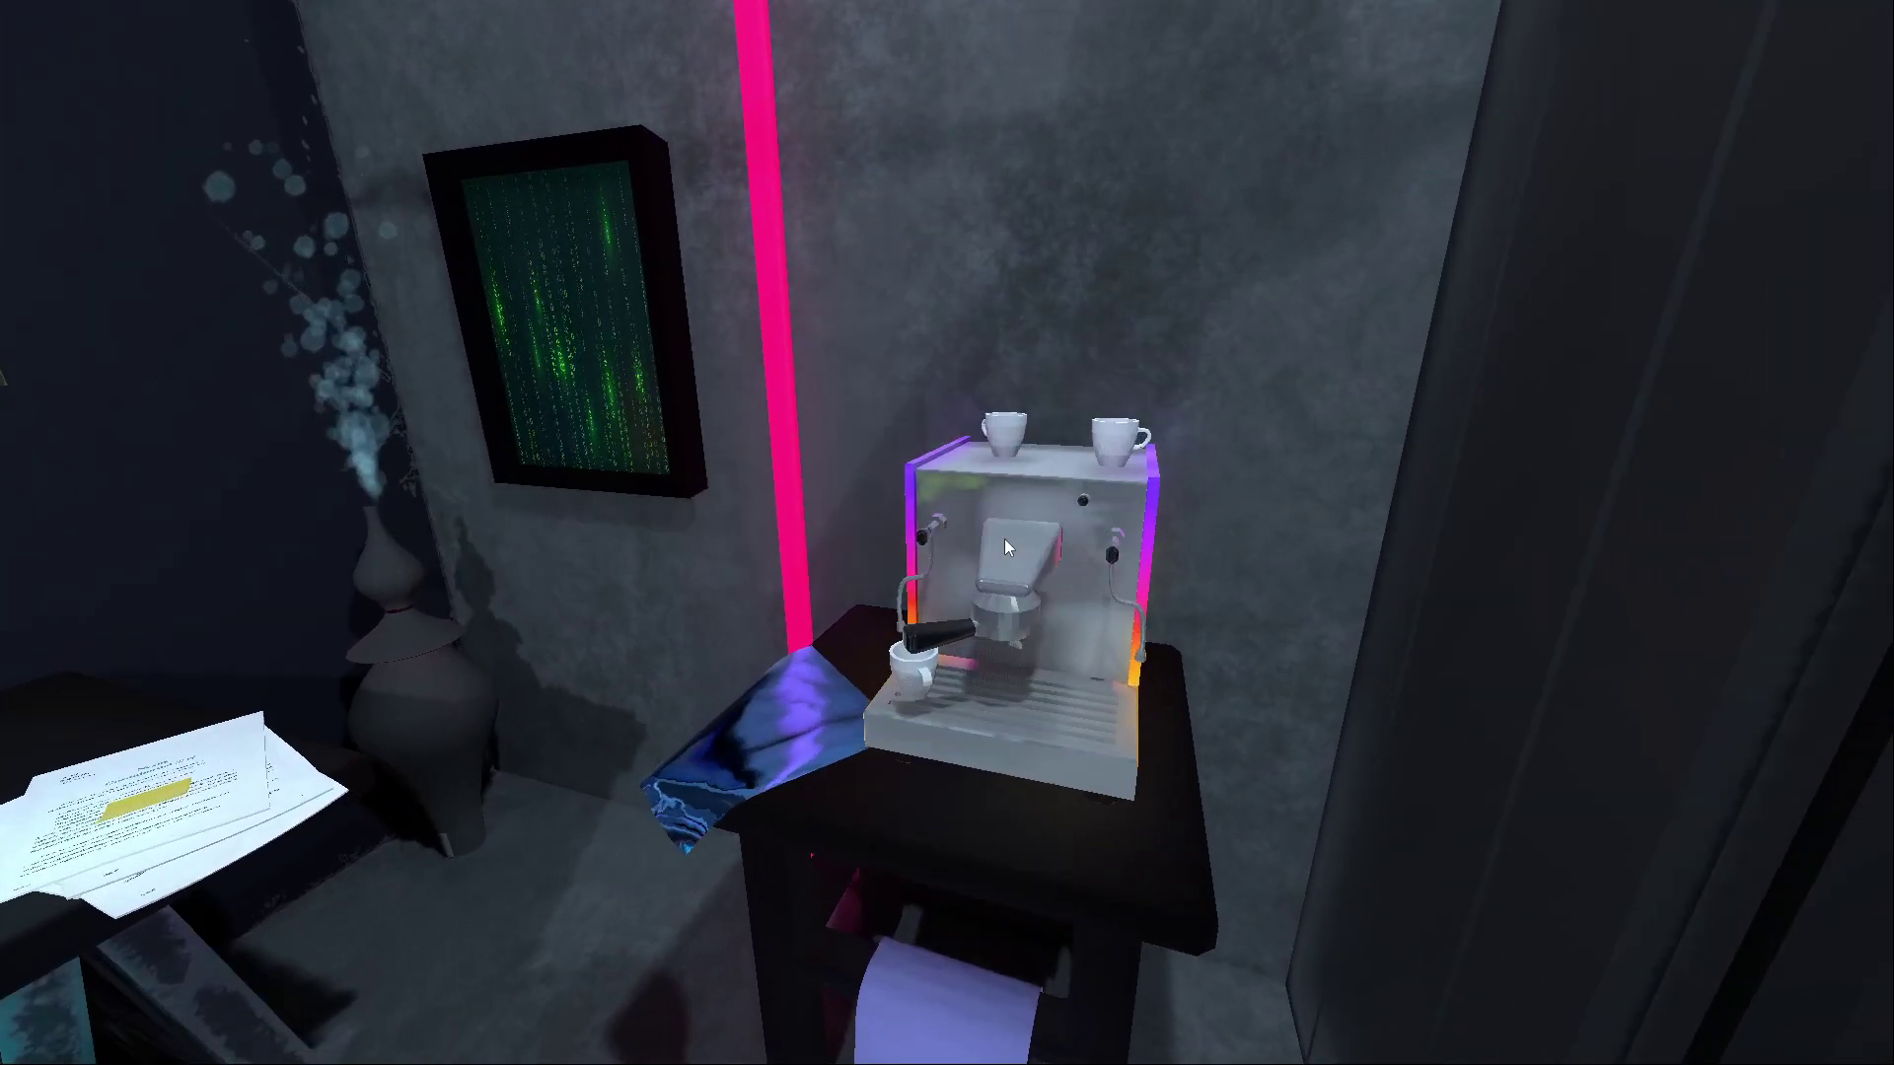
pyautogui.press('w')
pyautogui.click(1152, 457)
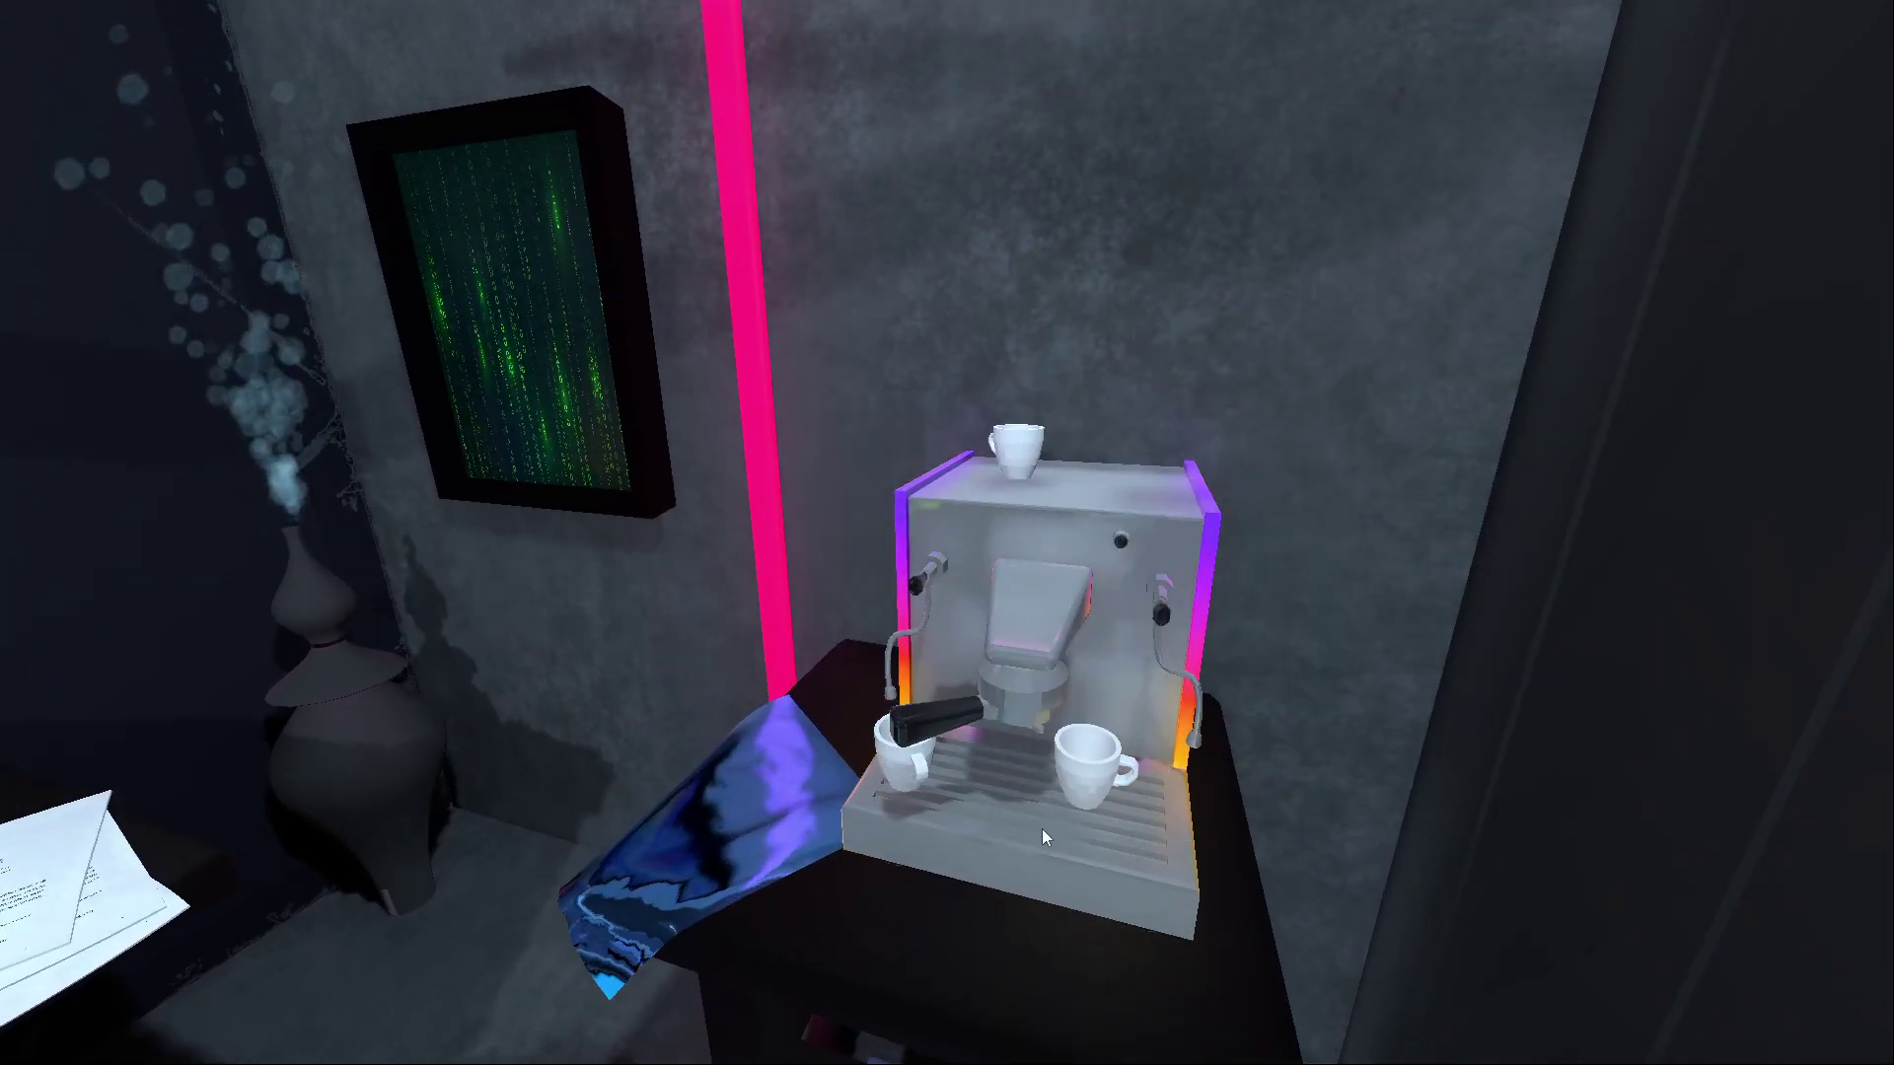
pyautogui.click(1017, 863)
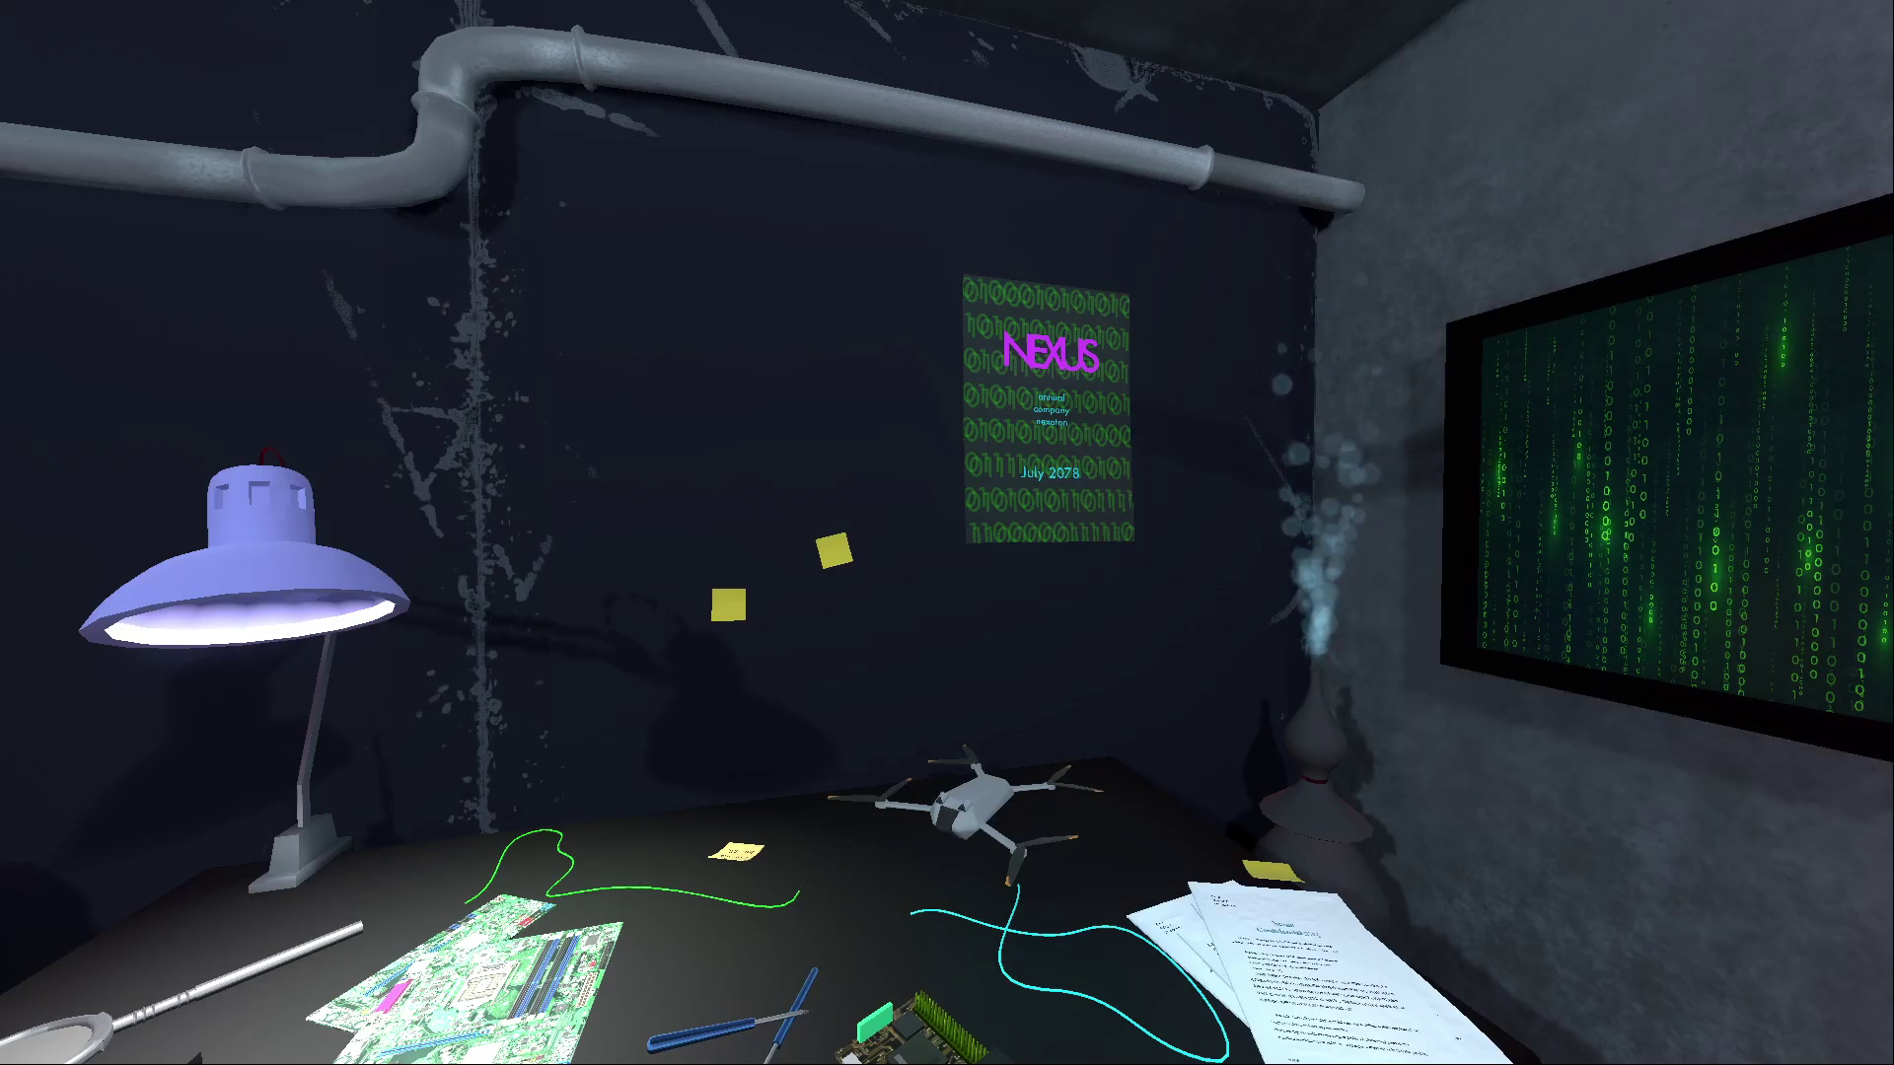
# Step: Turn toward the gaming desk with its monitors, keyboard and chair
pyautogui.click(1376, 654)
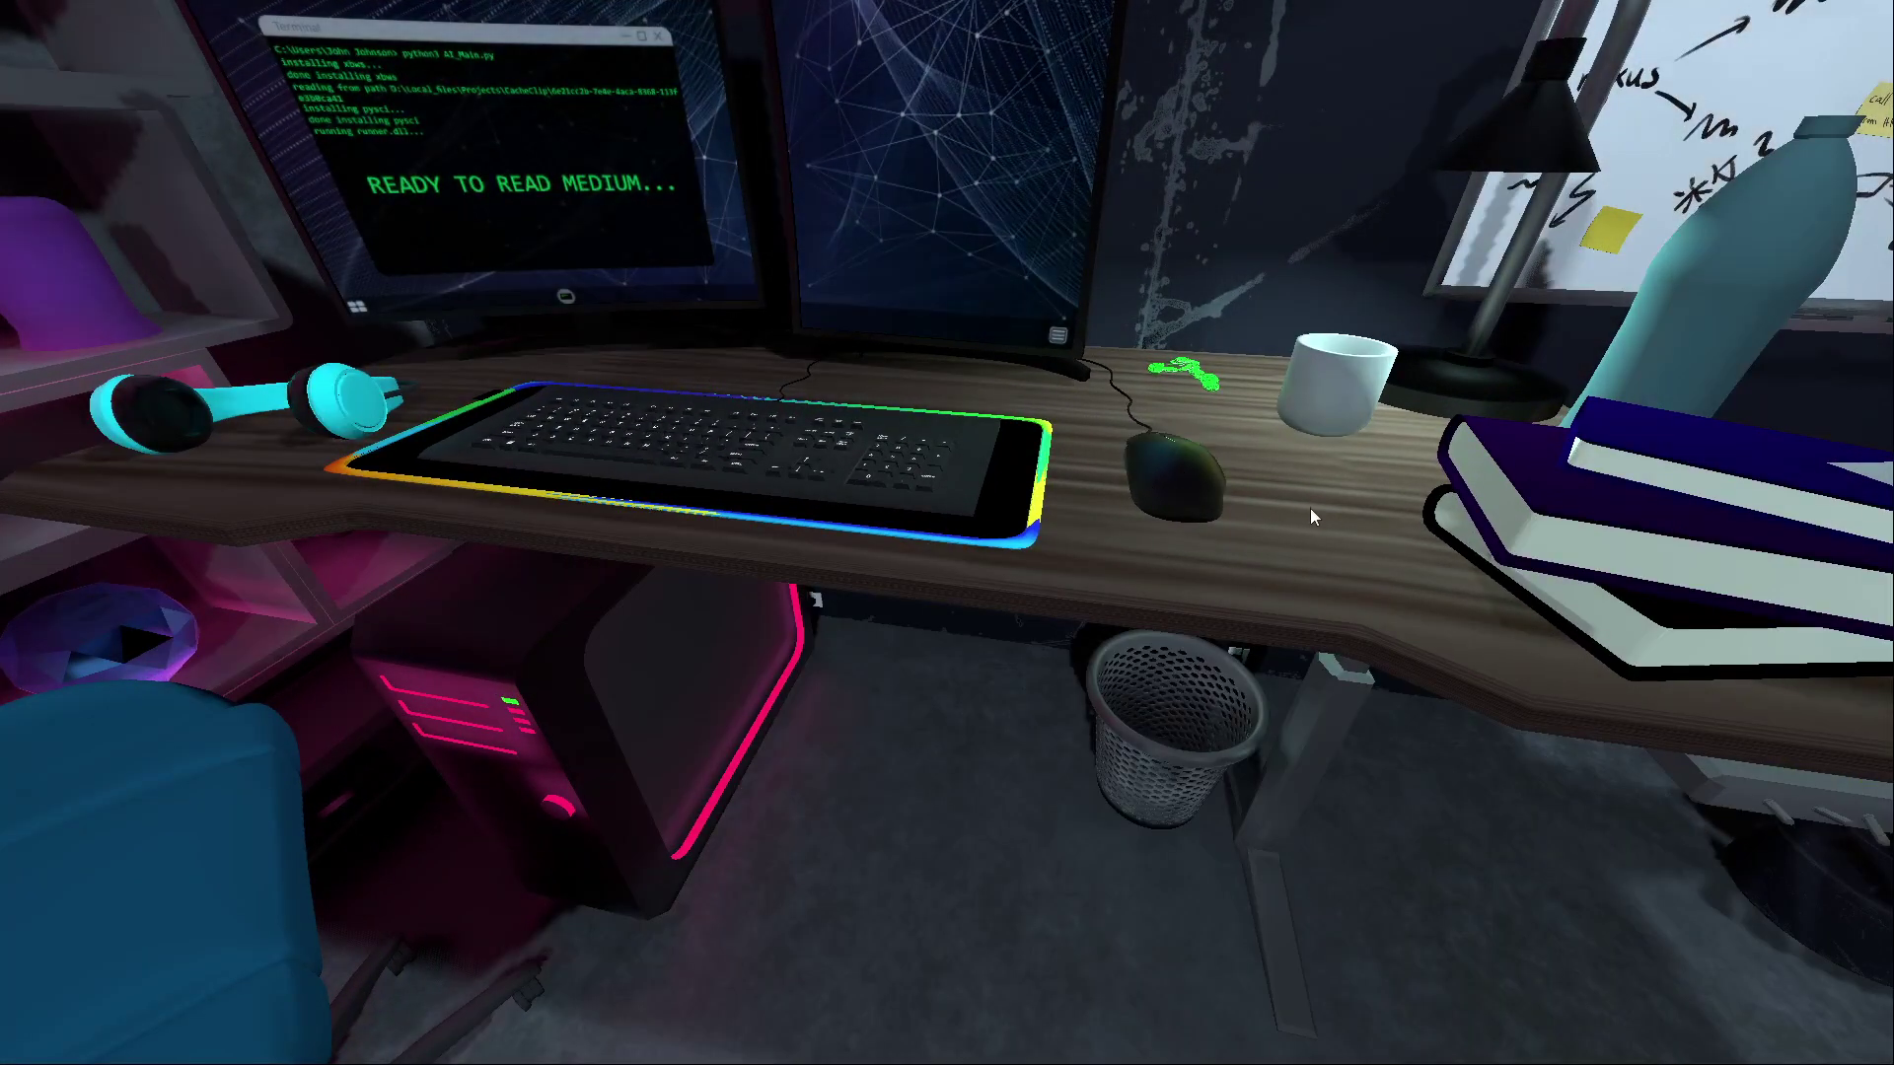
# Step: Walk toward the door keypad and back off, then pick up the potted plant
pyautogui.press('w')
pyautogui.press('s')
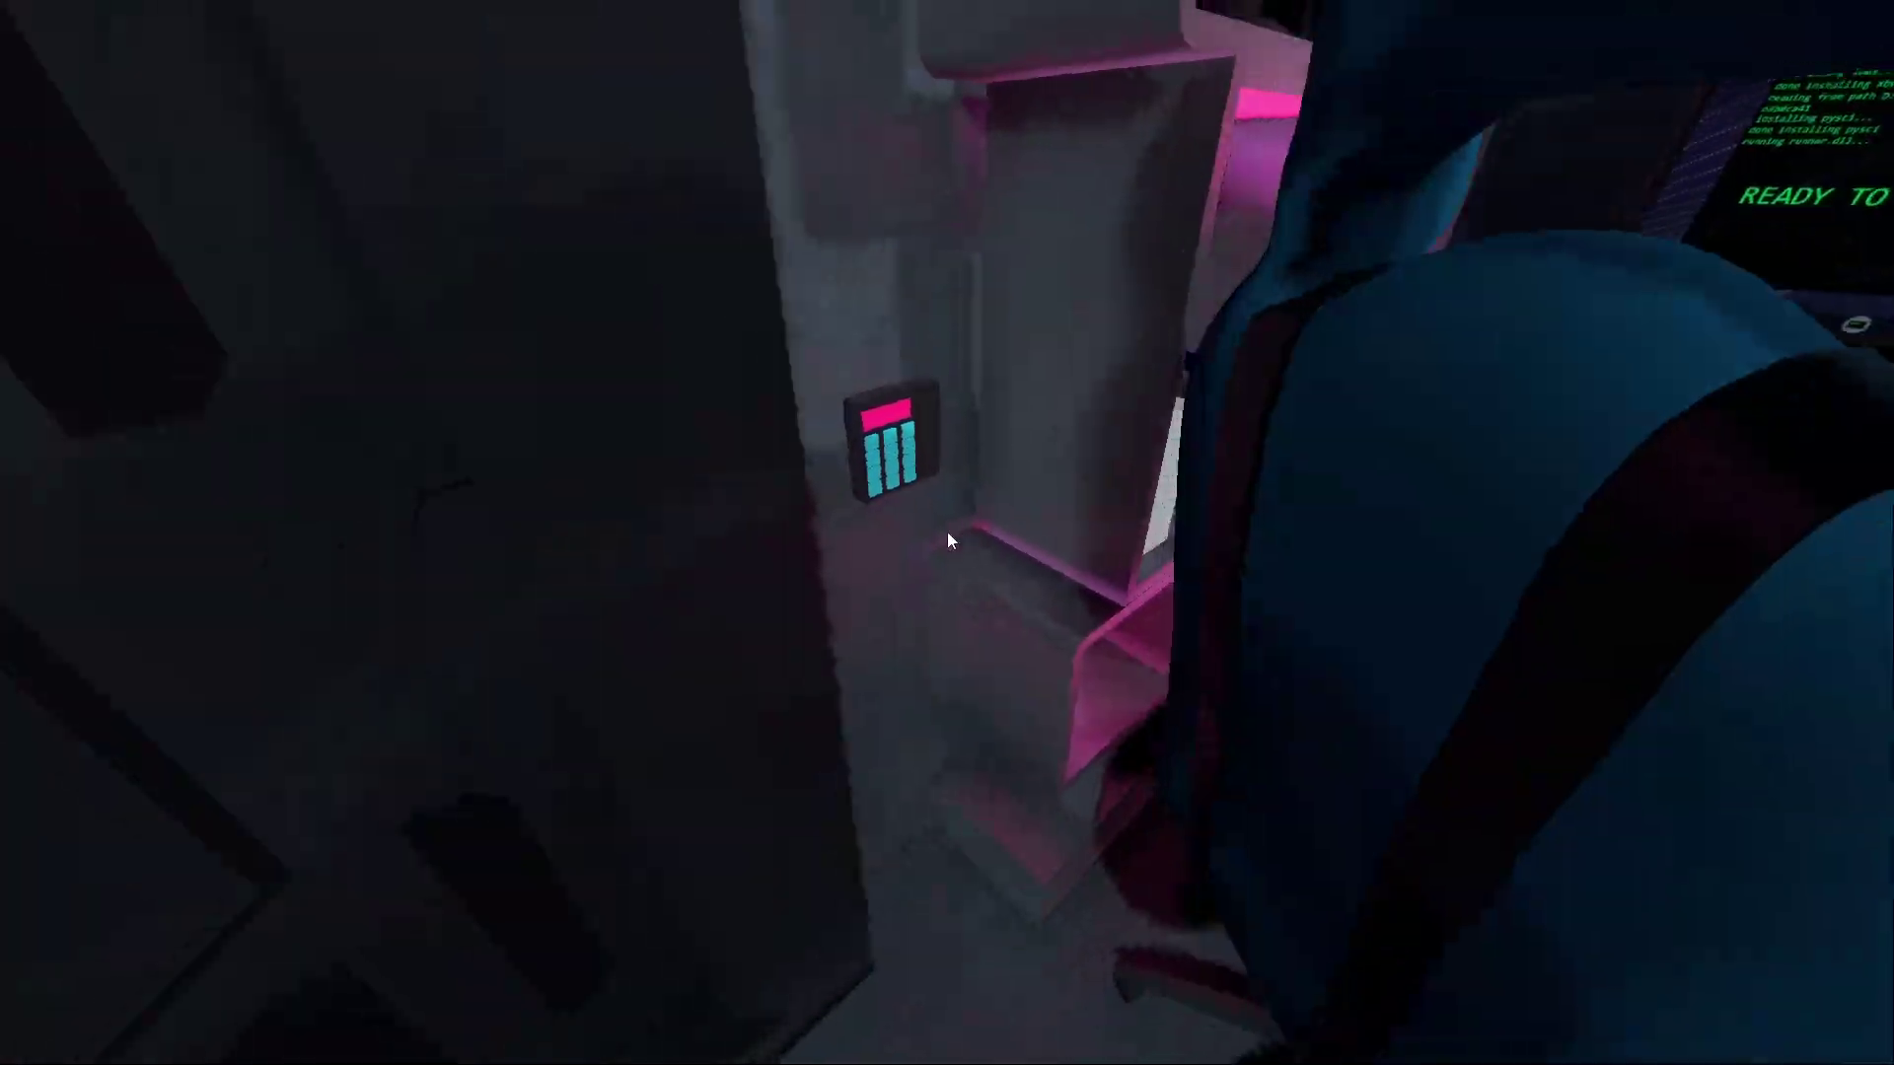
pyautogui.press('s')
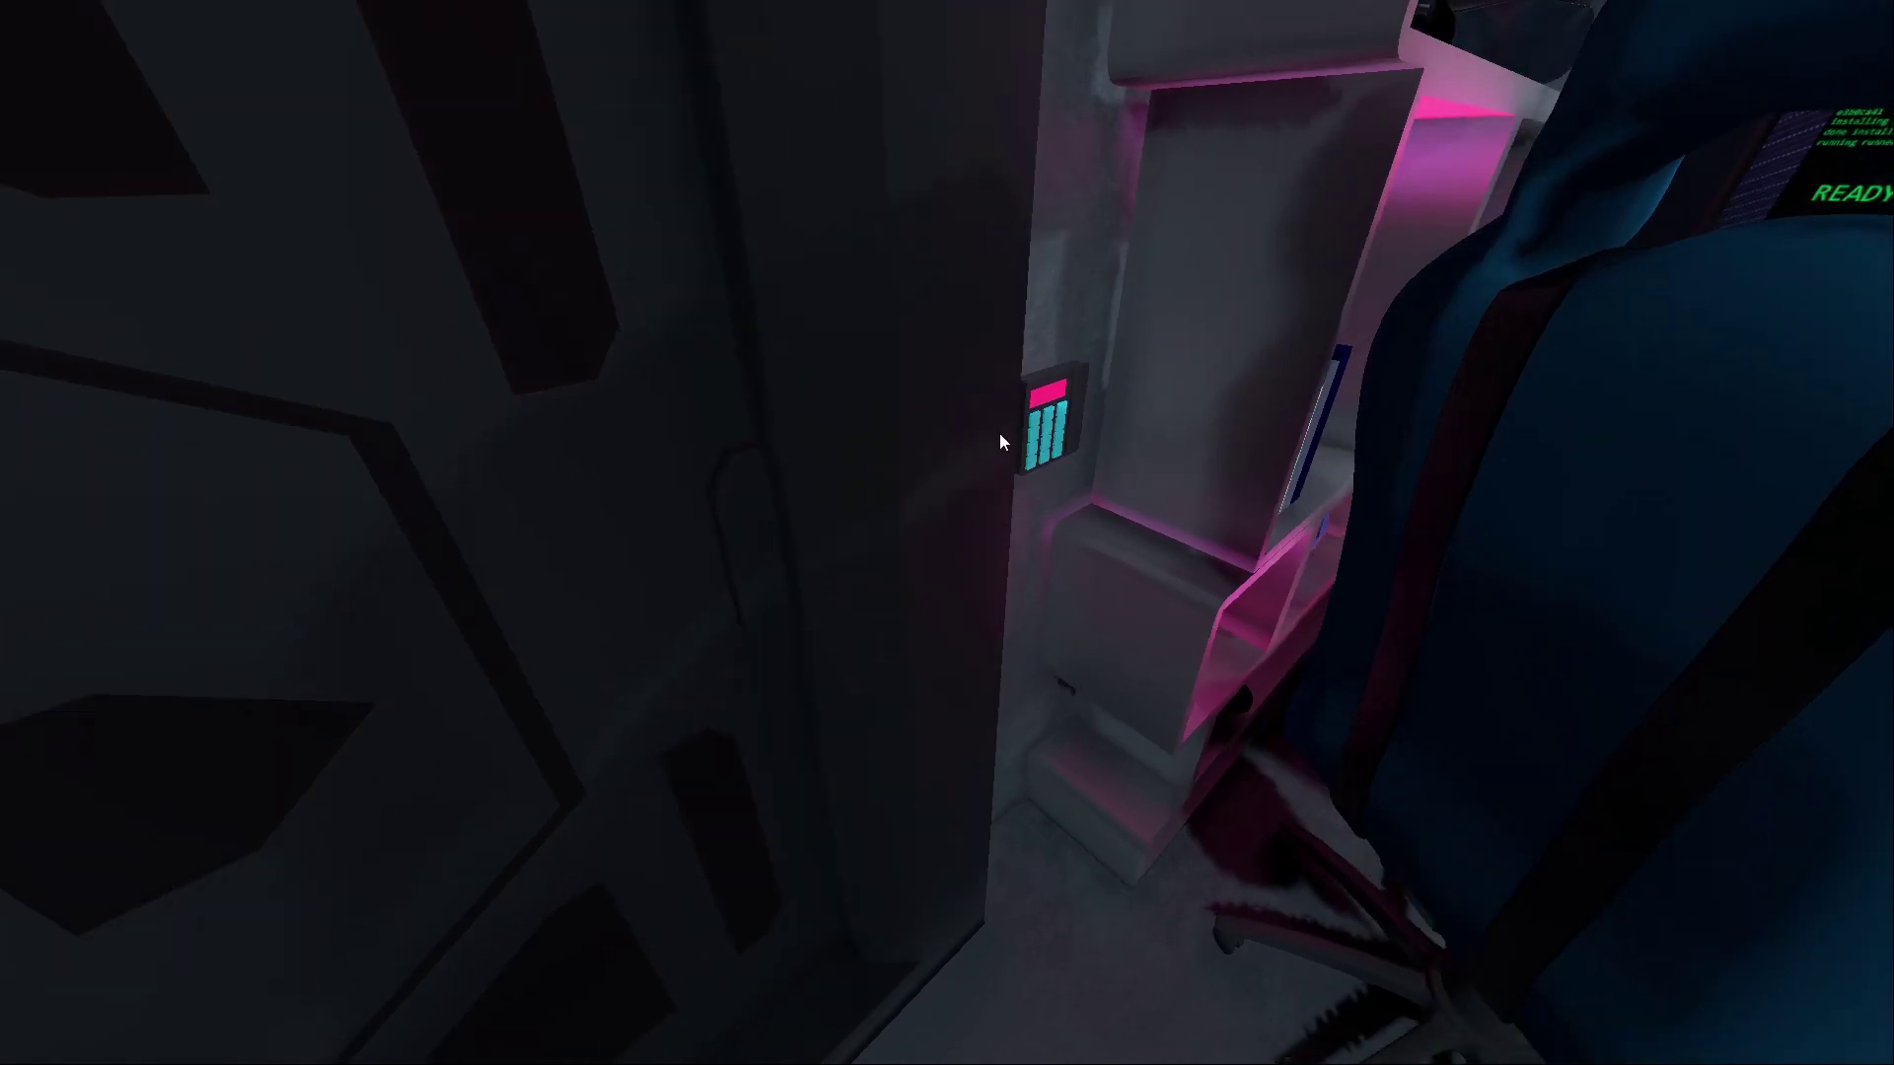
pyautogui.press('s')
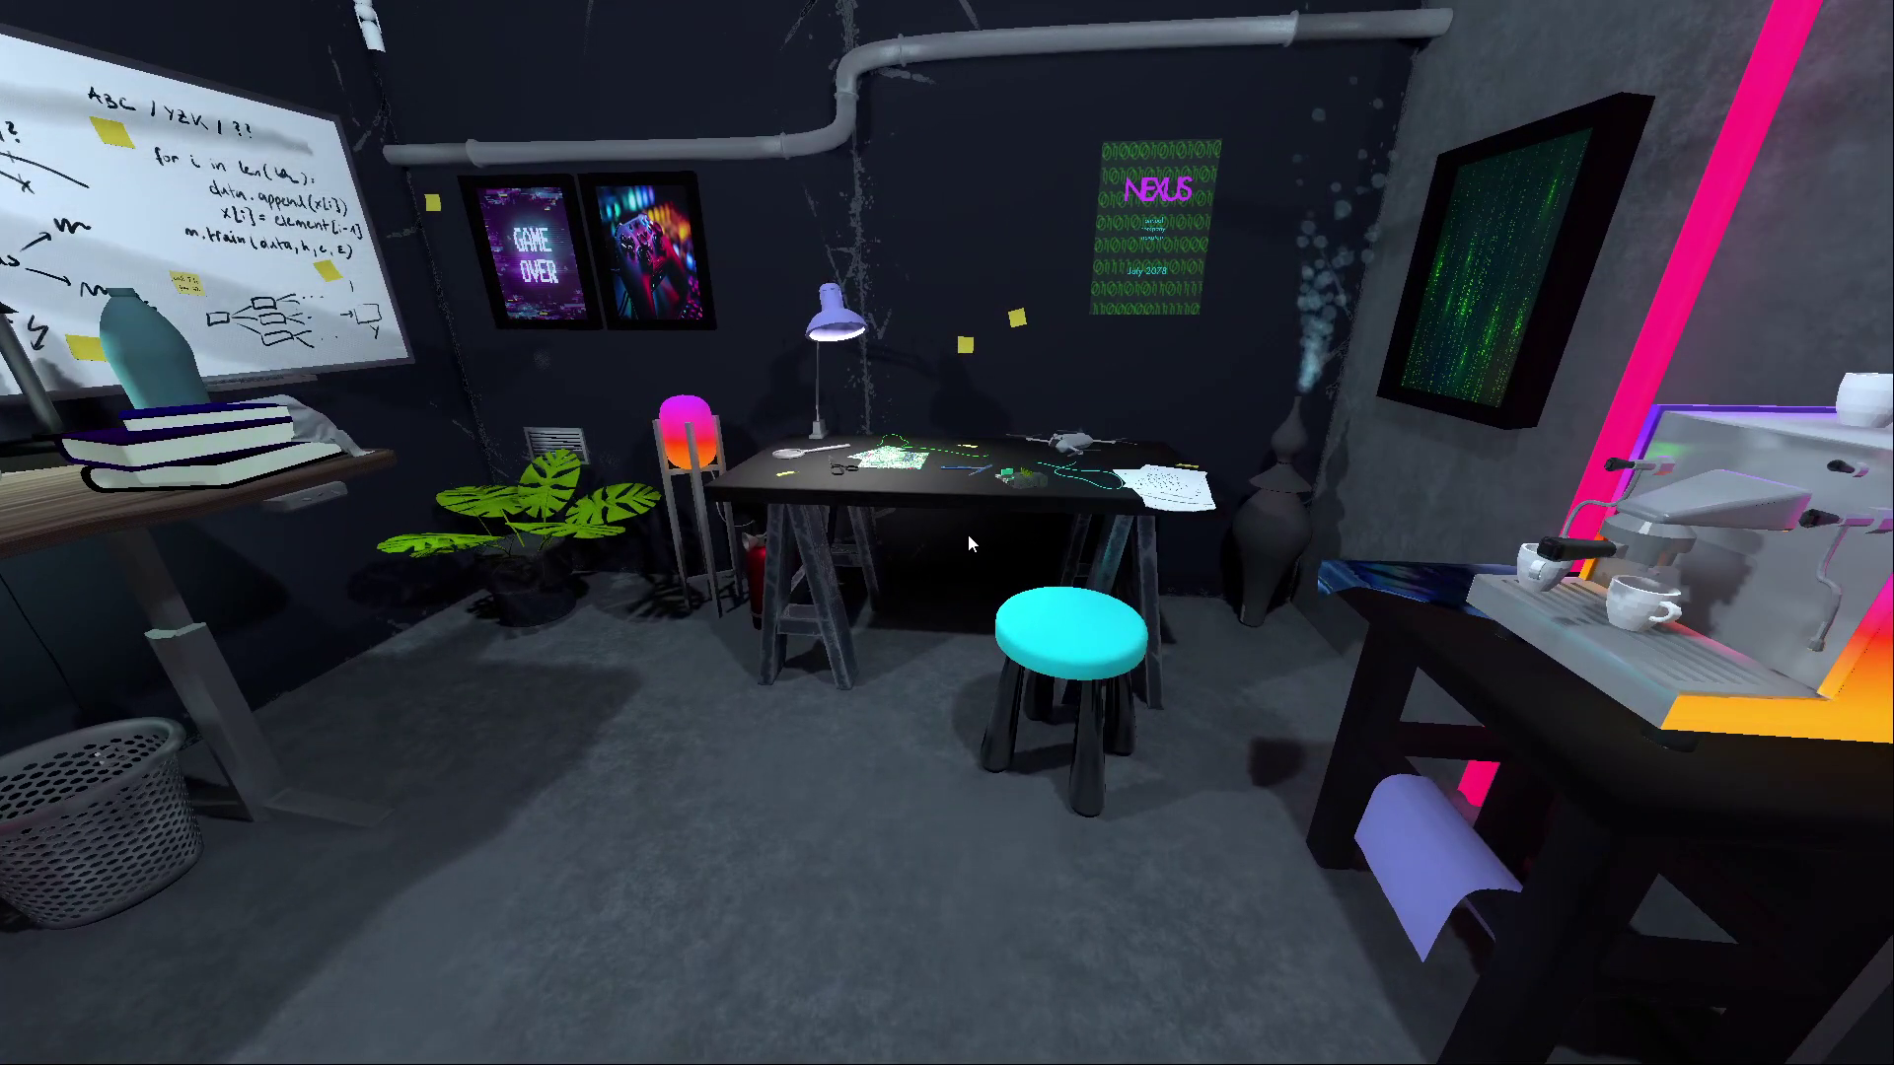
pyautogui.press('w')
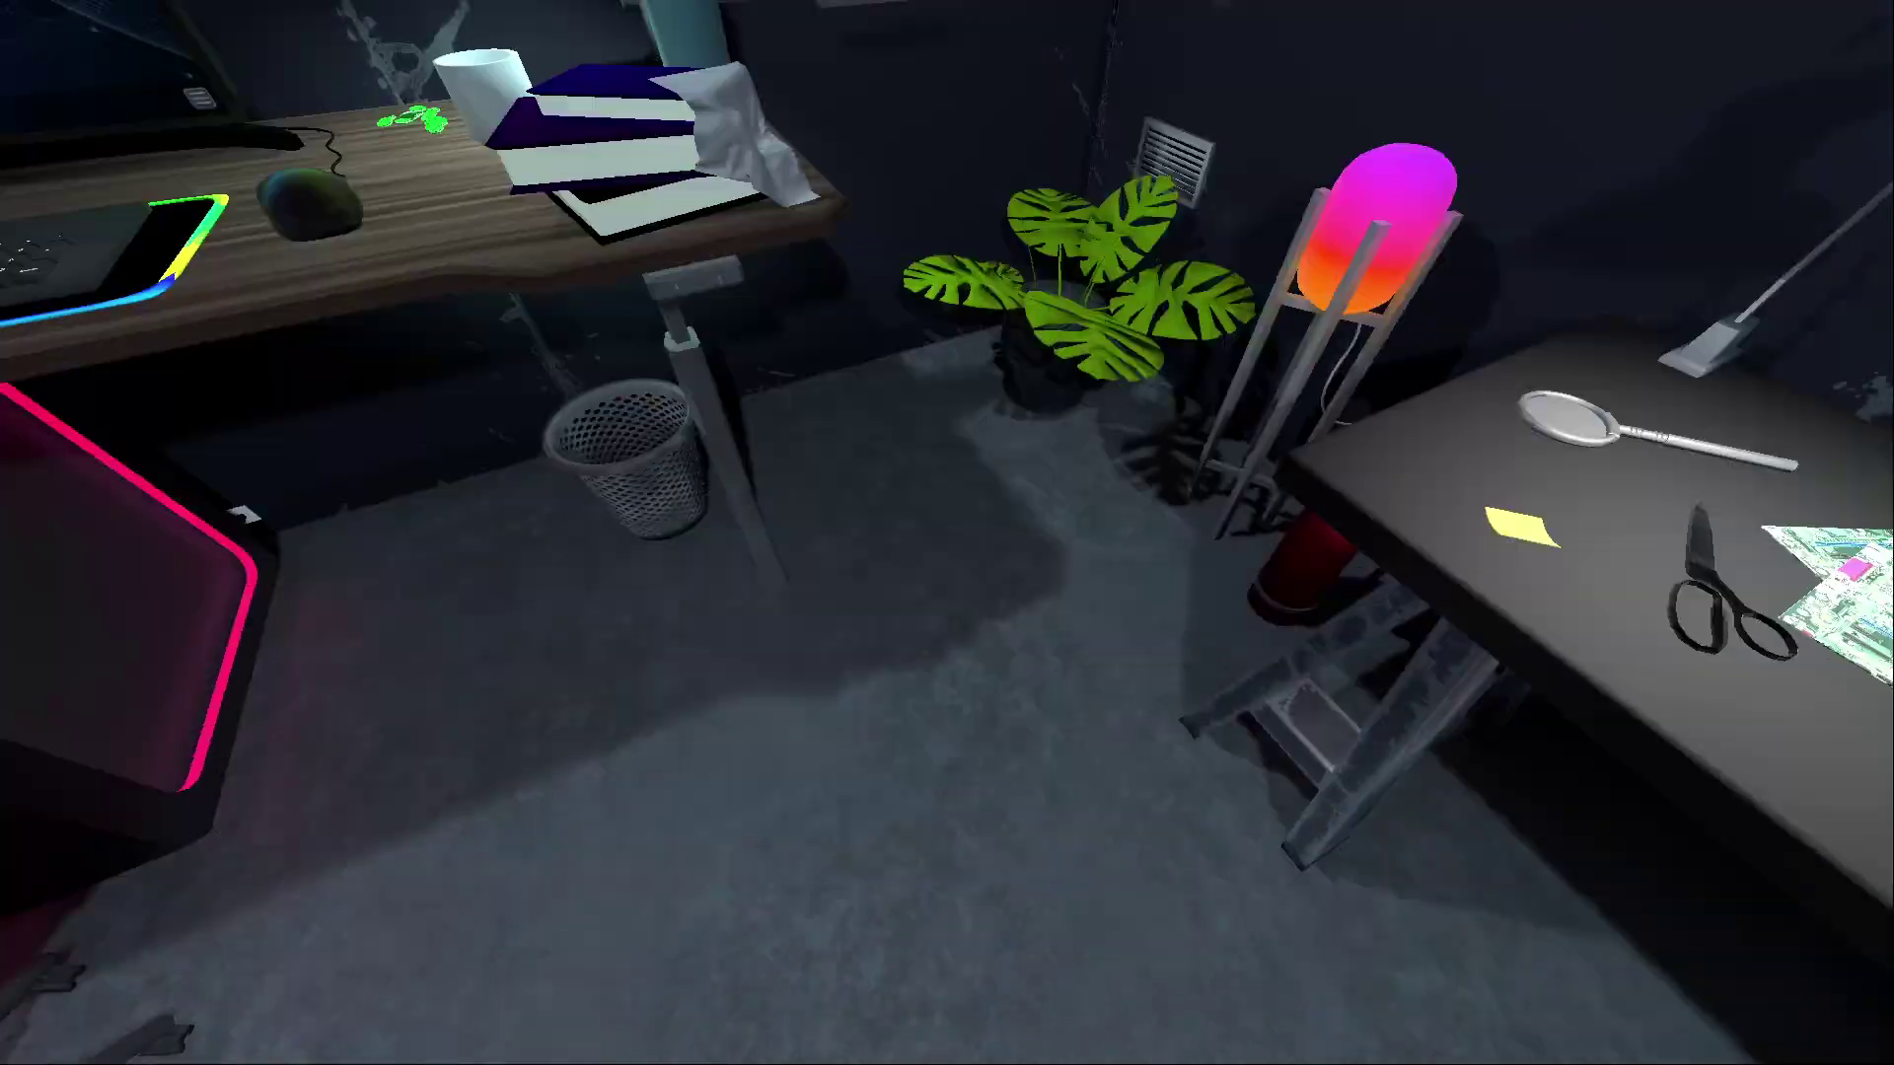
pyautogui.press('w')
pyautogui.click(1070, 361)
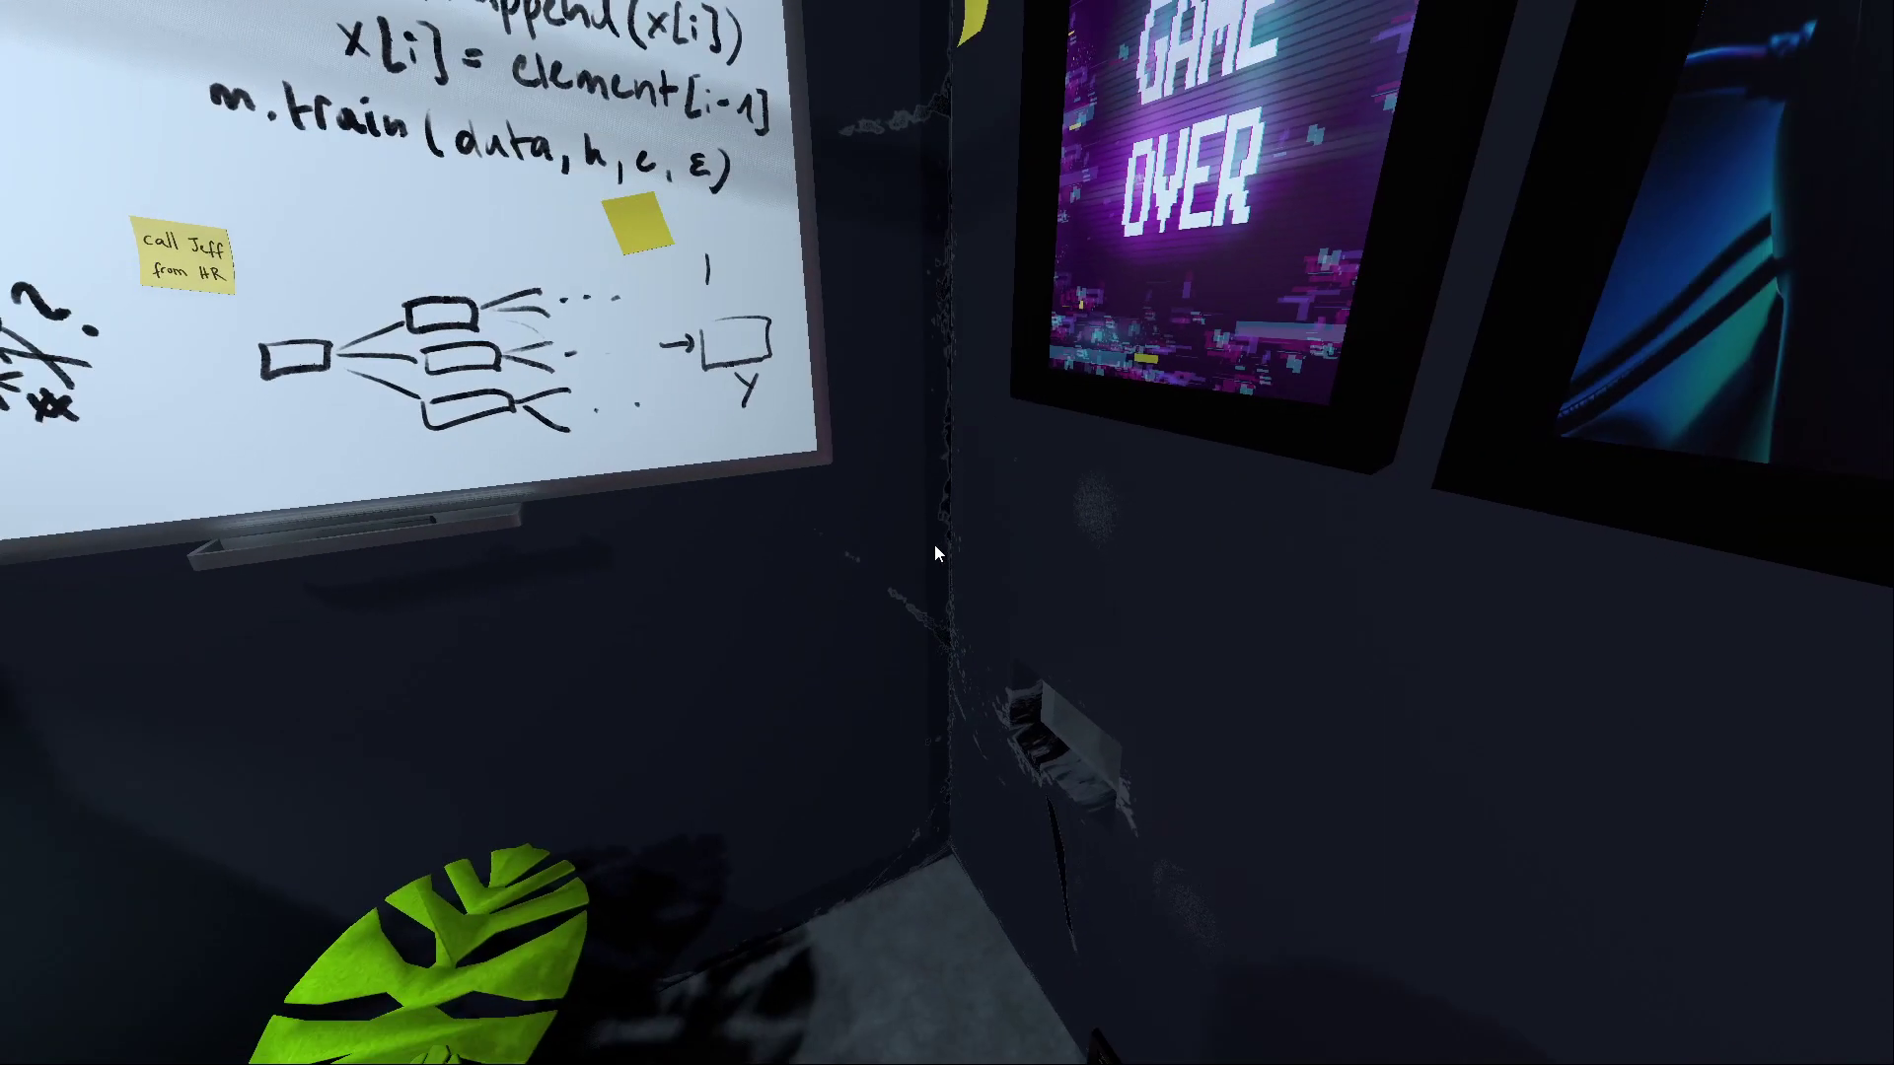
pyautogui.press('a')
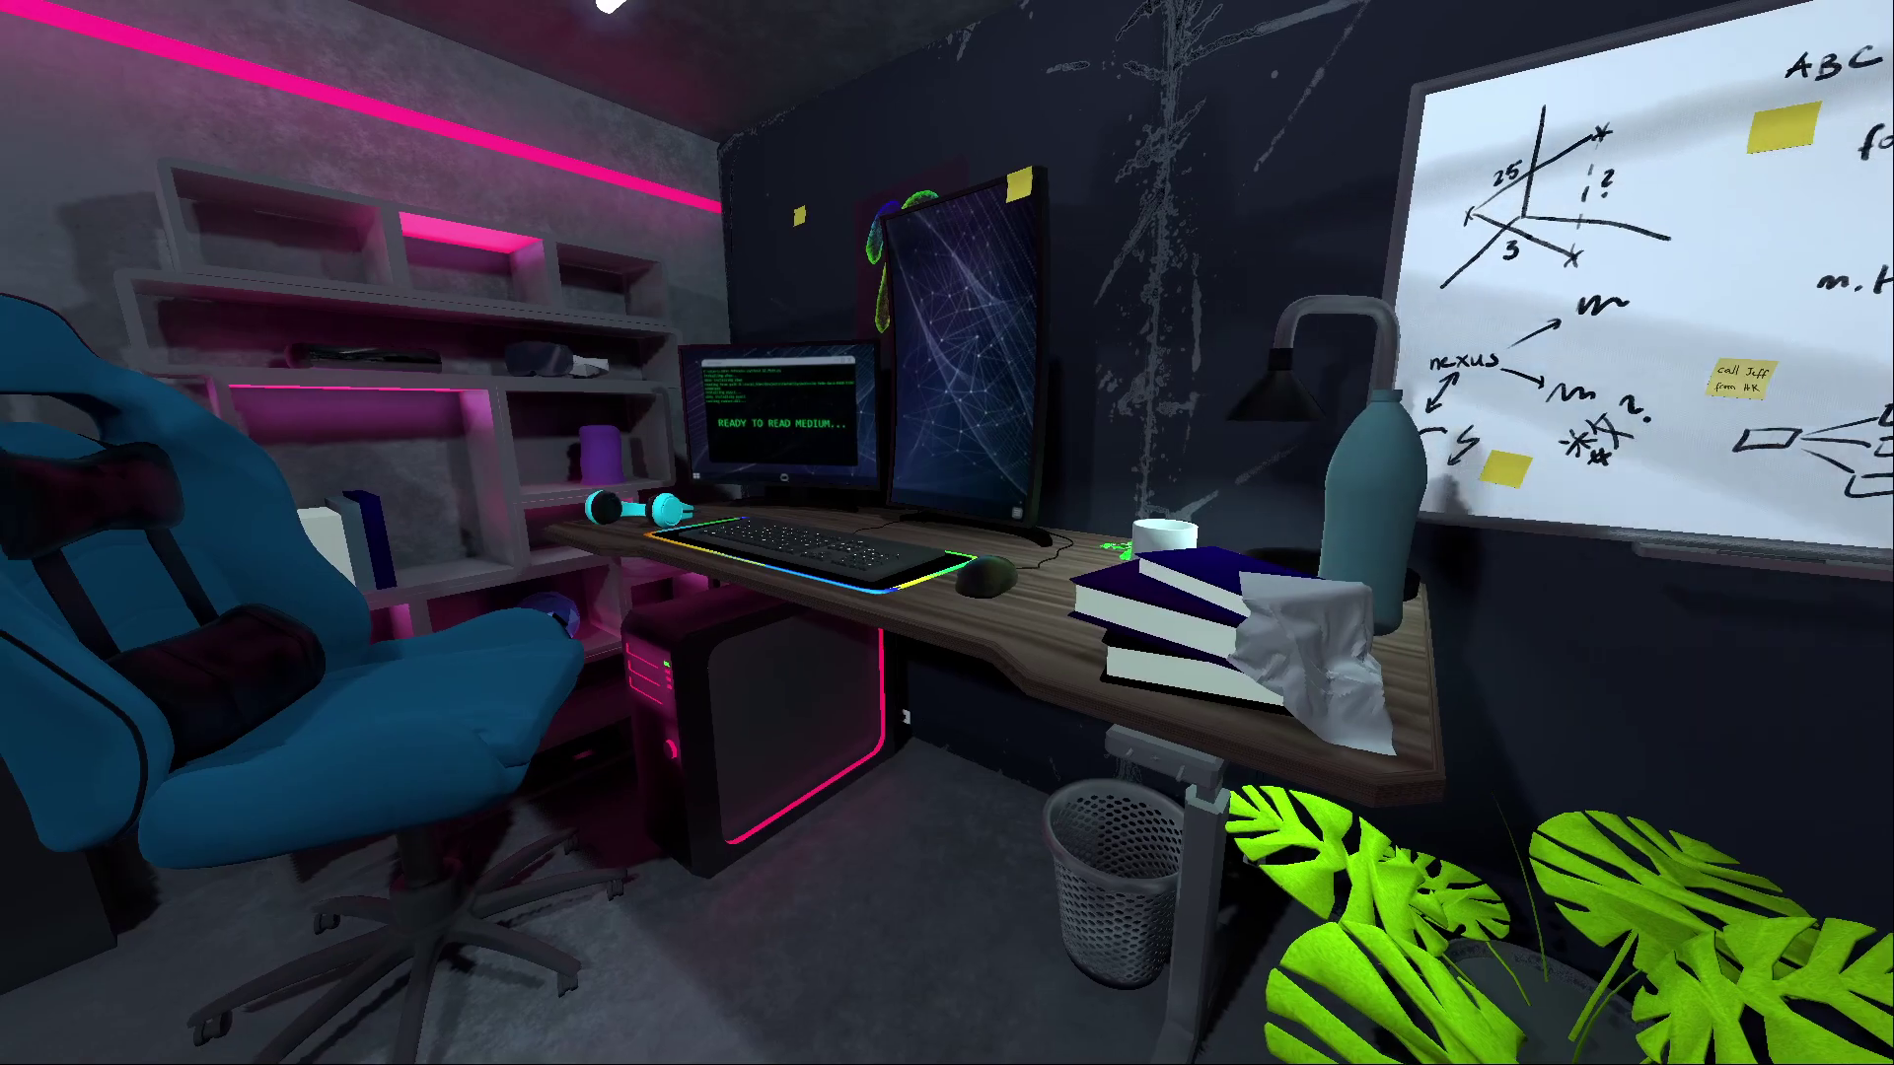
# Step: Walk past the chair to the desk, facing the 'READY TO READ MEDIUM...' monitor
pyautogui.press('w')
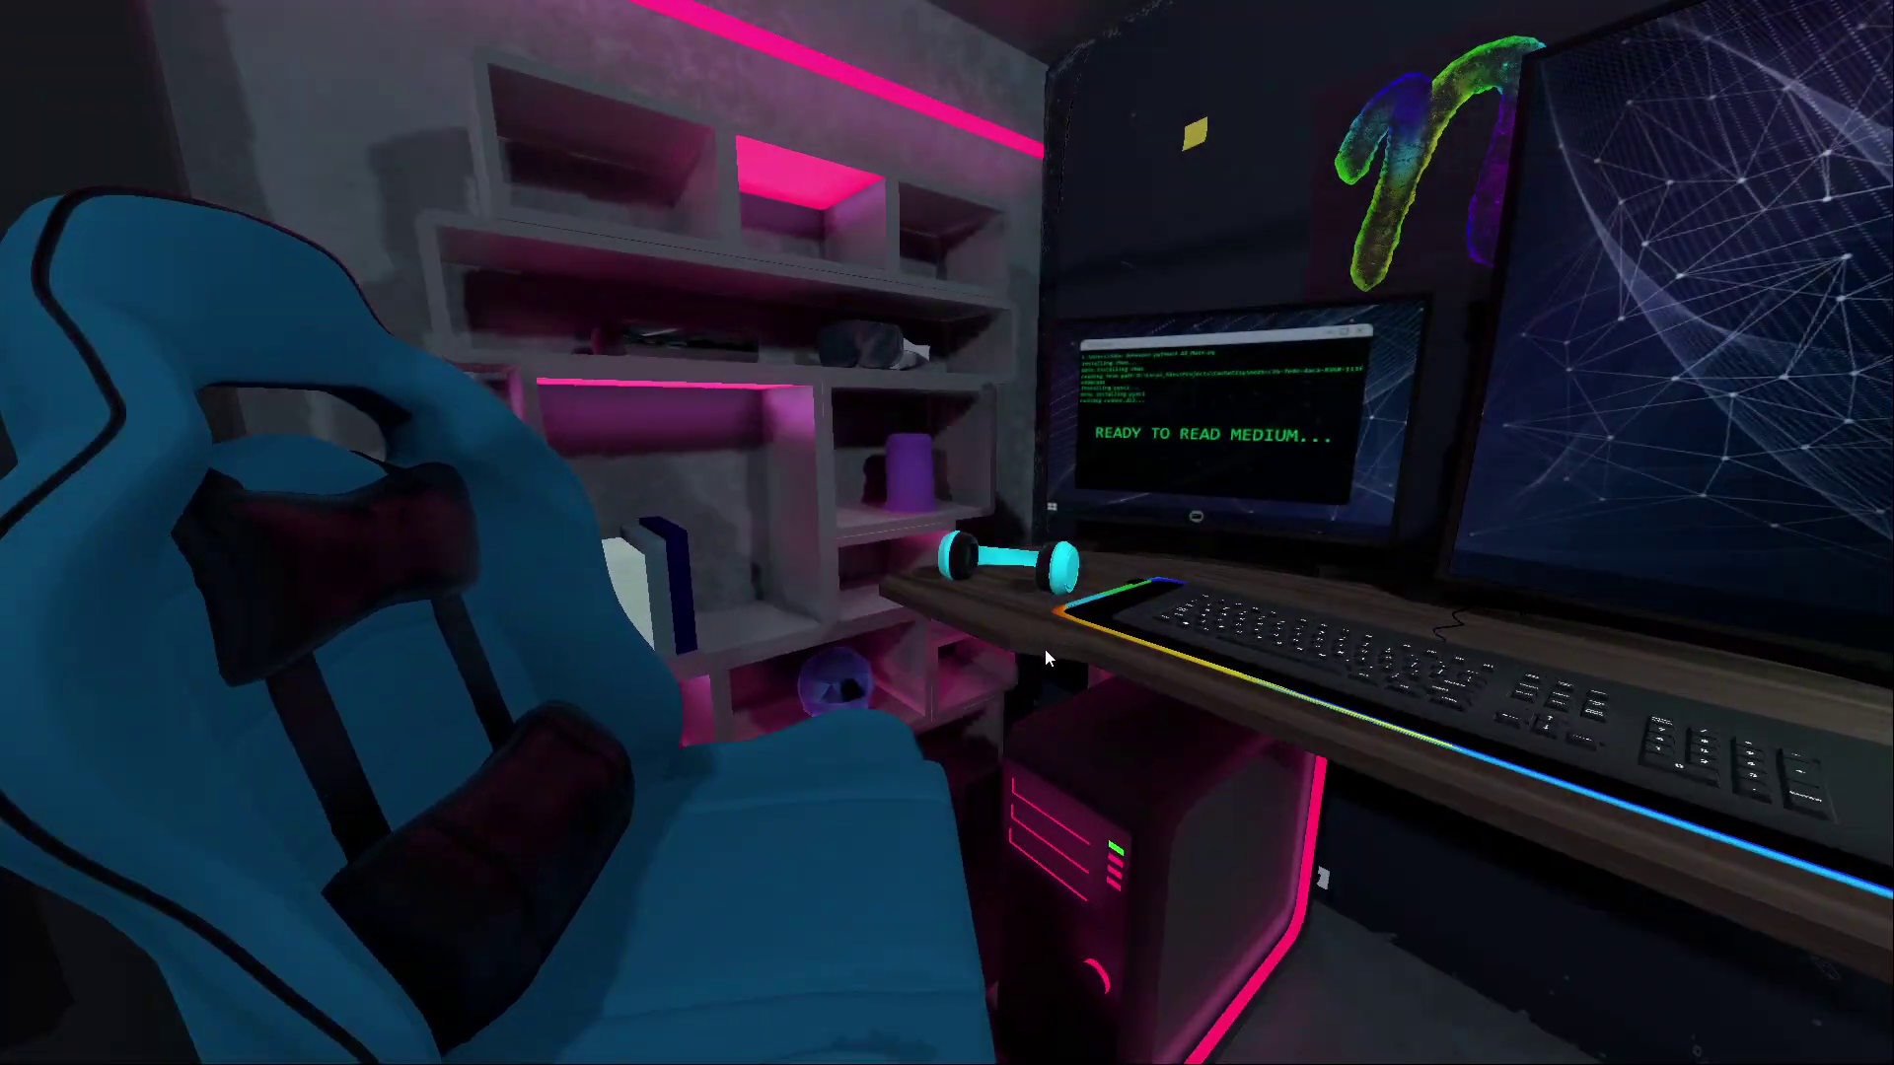
pyautogui.press('d')
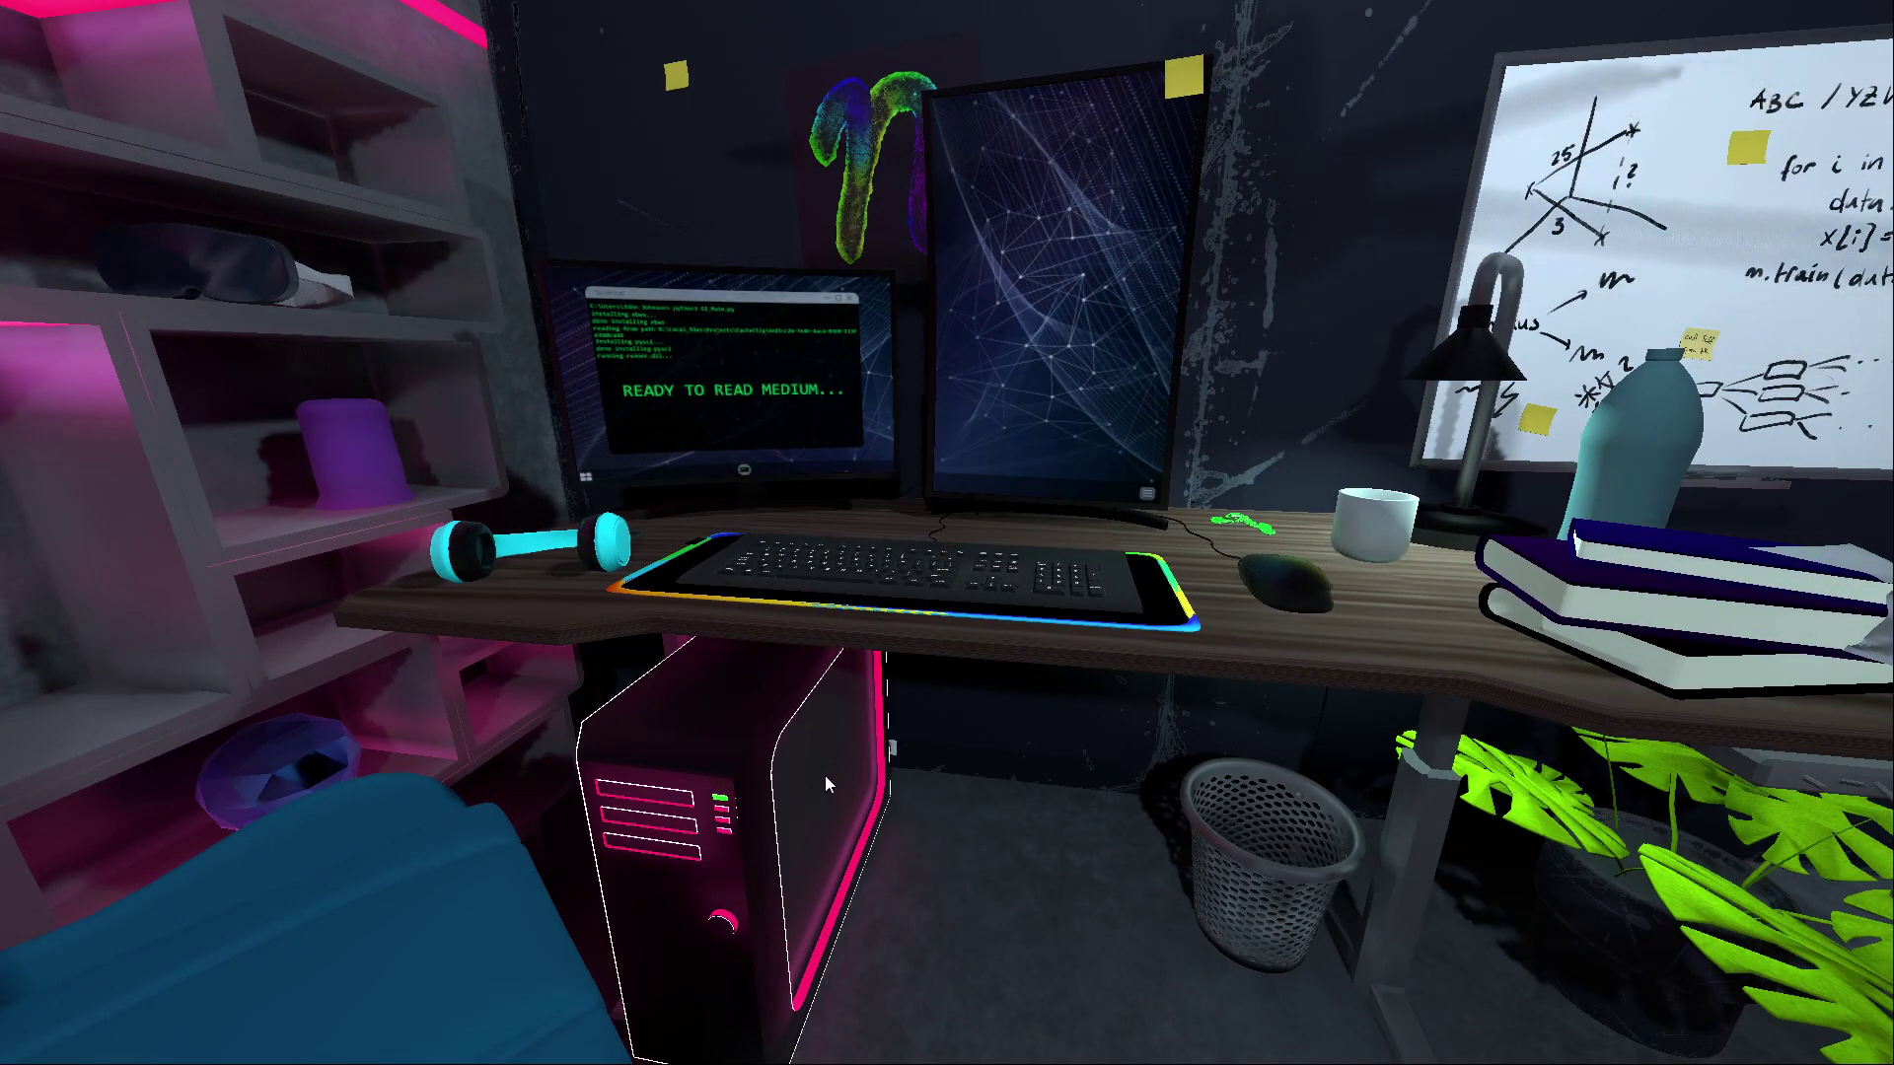
pyautogui.press('s')
pyautogui.press('d')
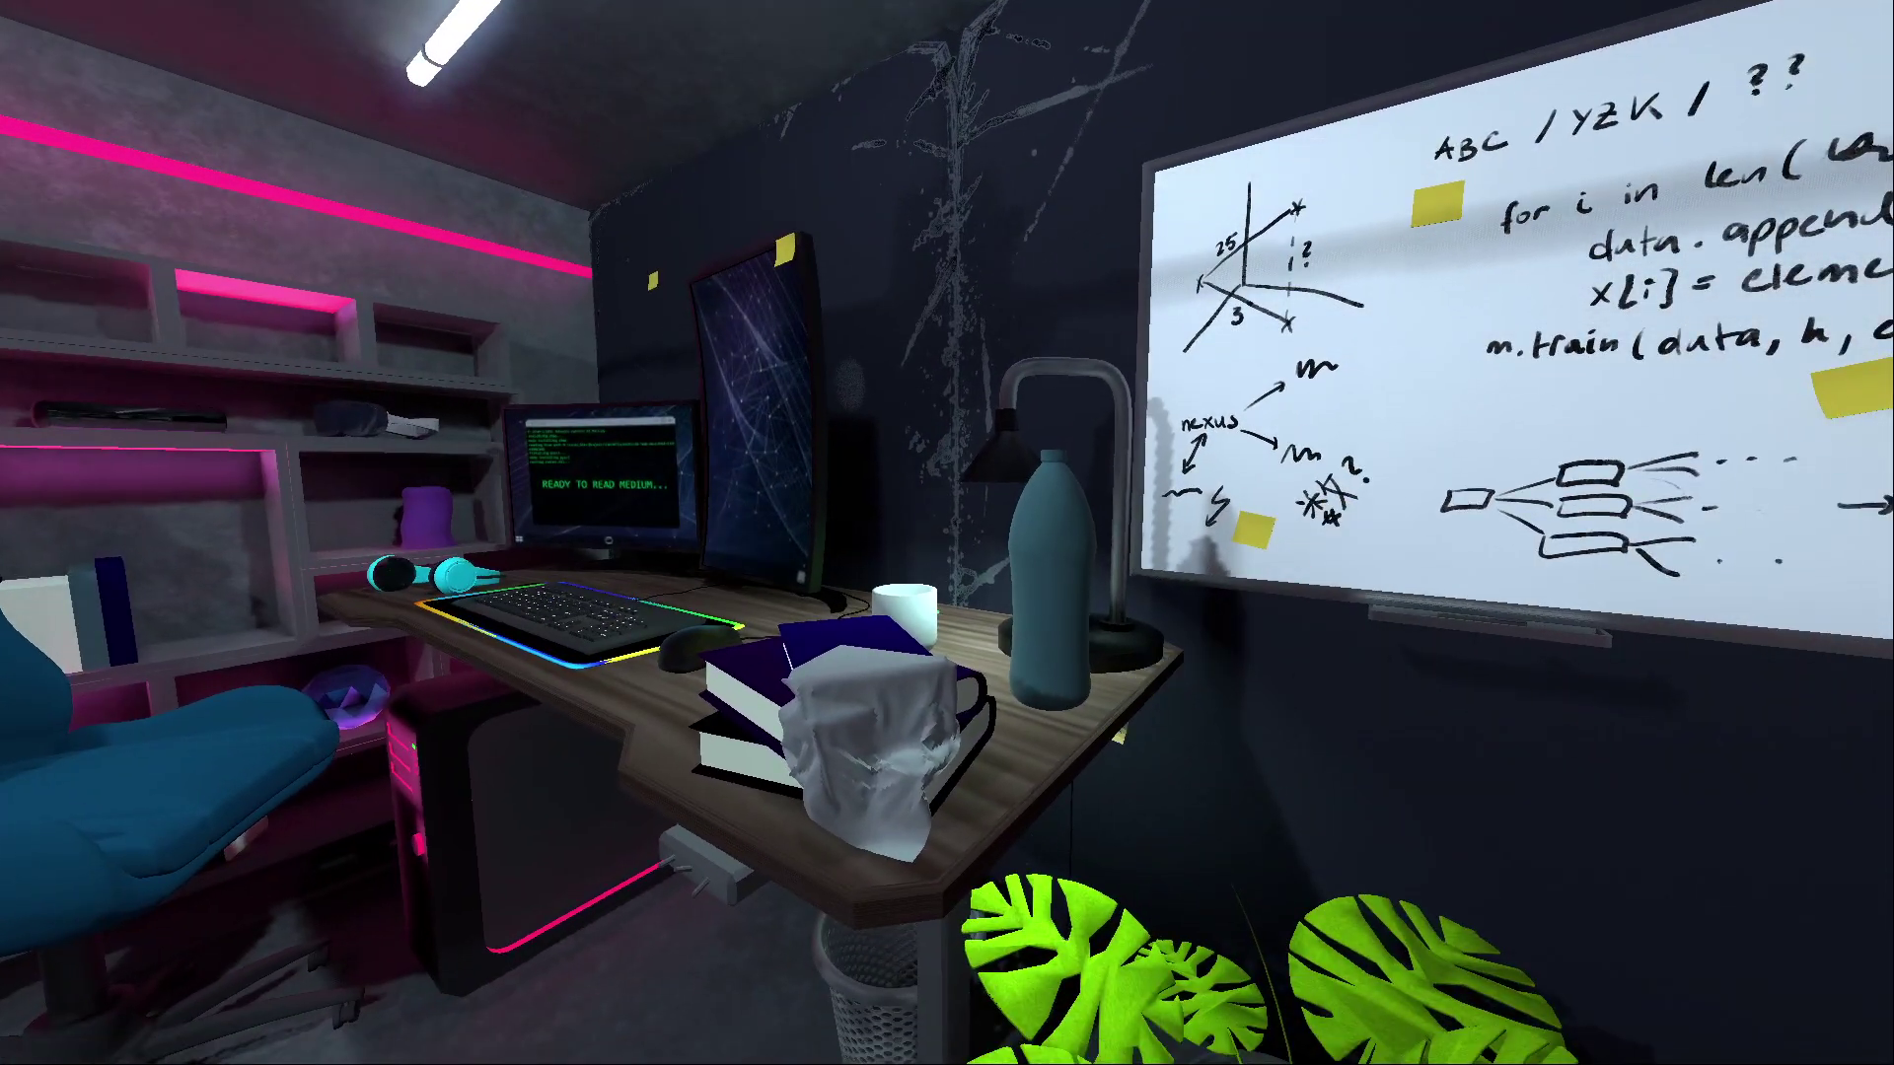
pyautogui.press('w')
pyautogui.press('s')
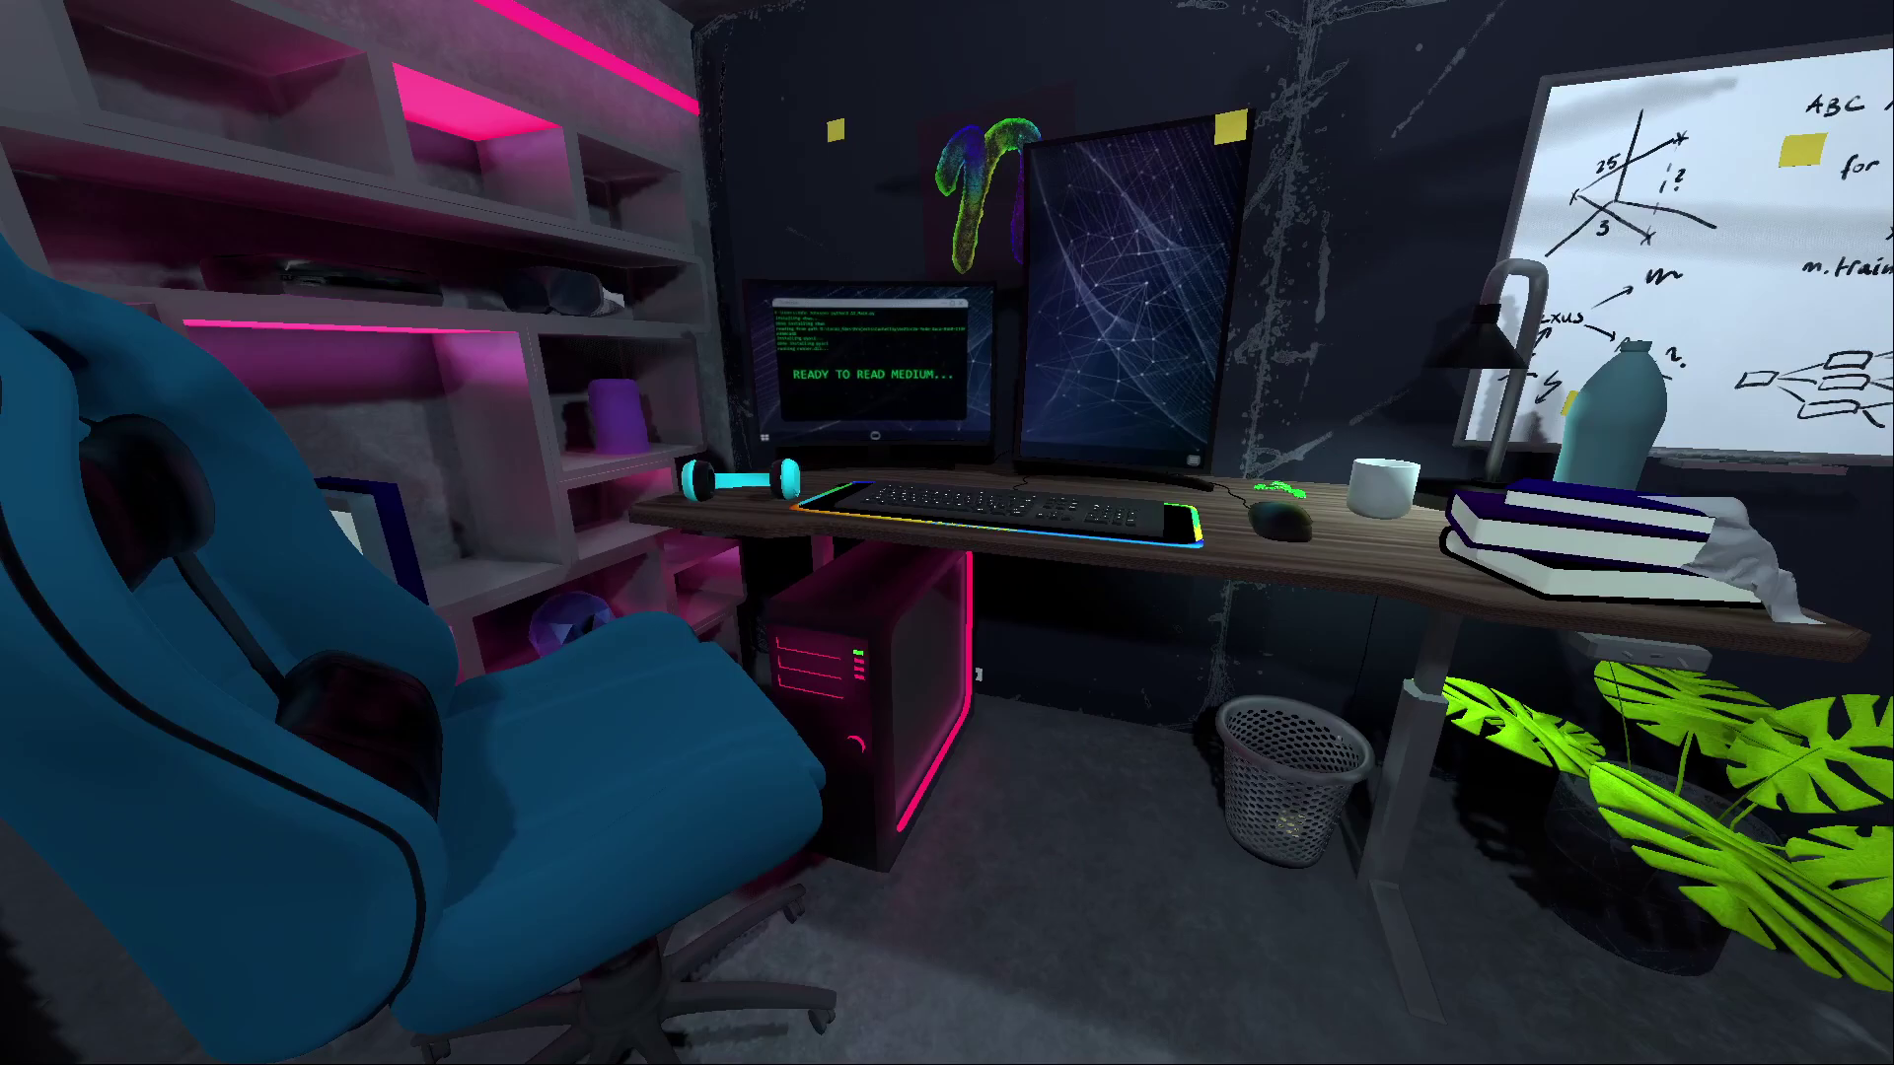
pyautogui.press('w')
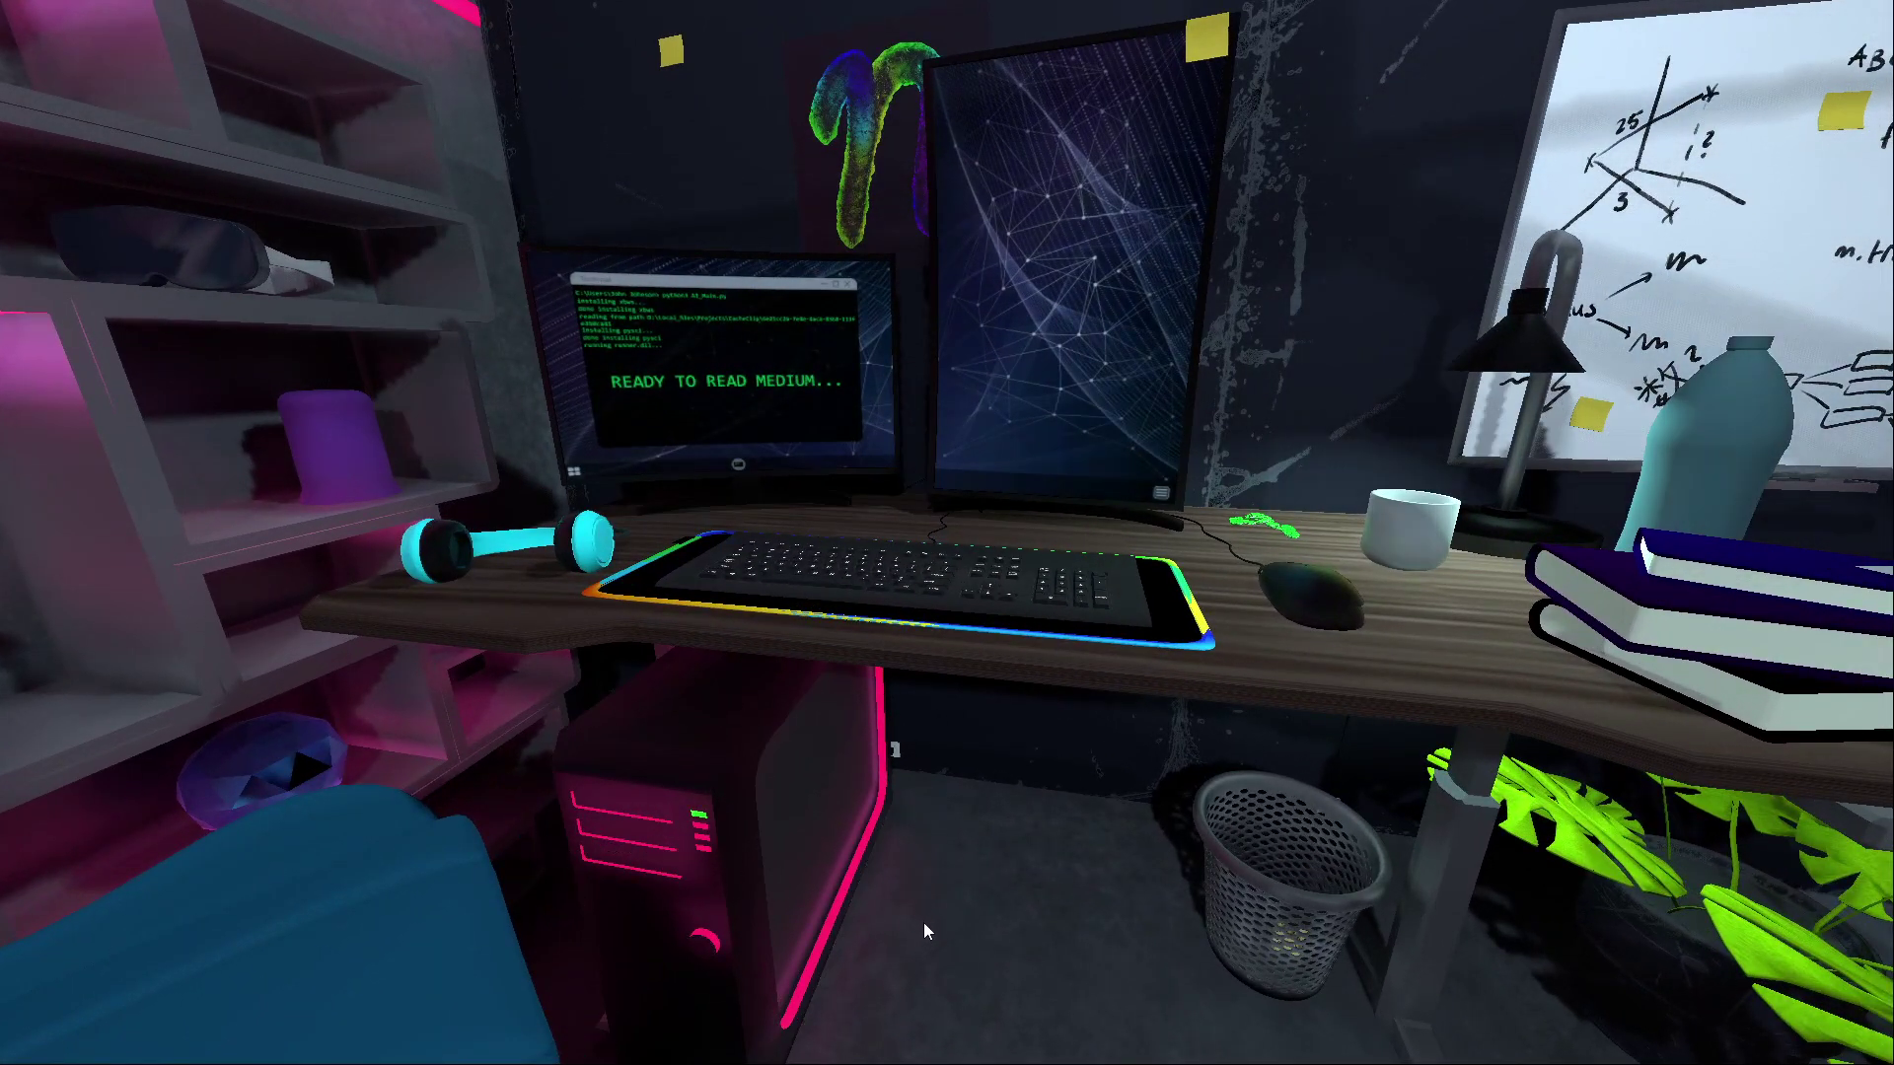
# Step: Look up at the monitors showing the Secret AI-Project files and move closer
pyautogui.moveTo(946, 907); pyautogui.dragTo(948, 539)
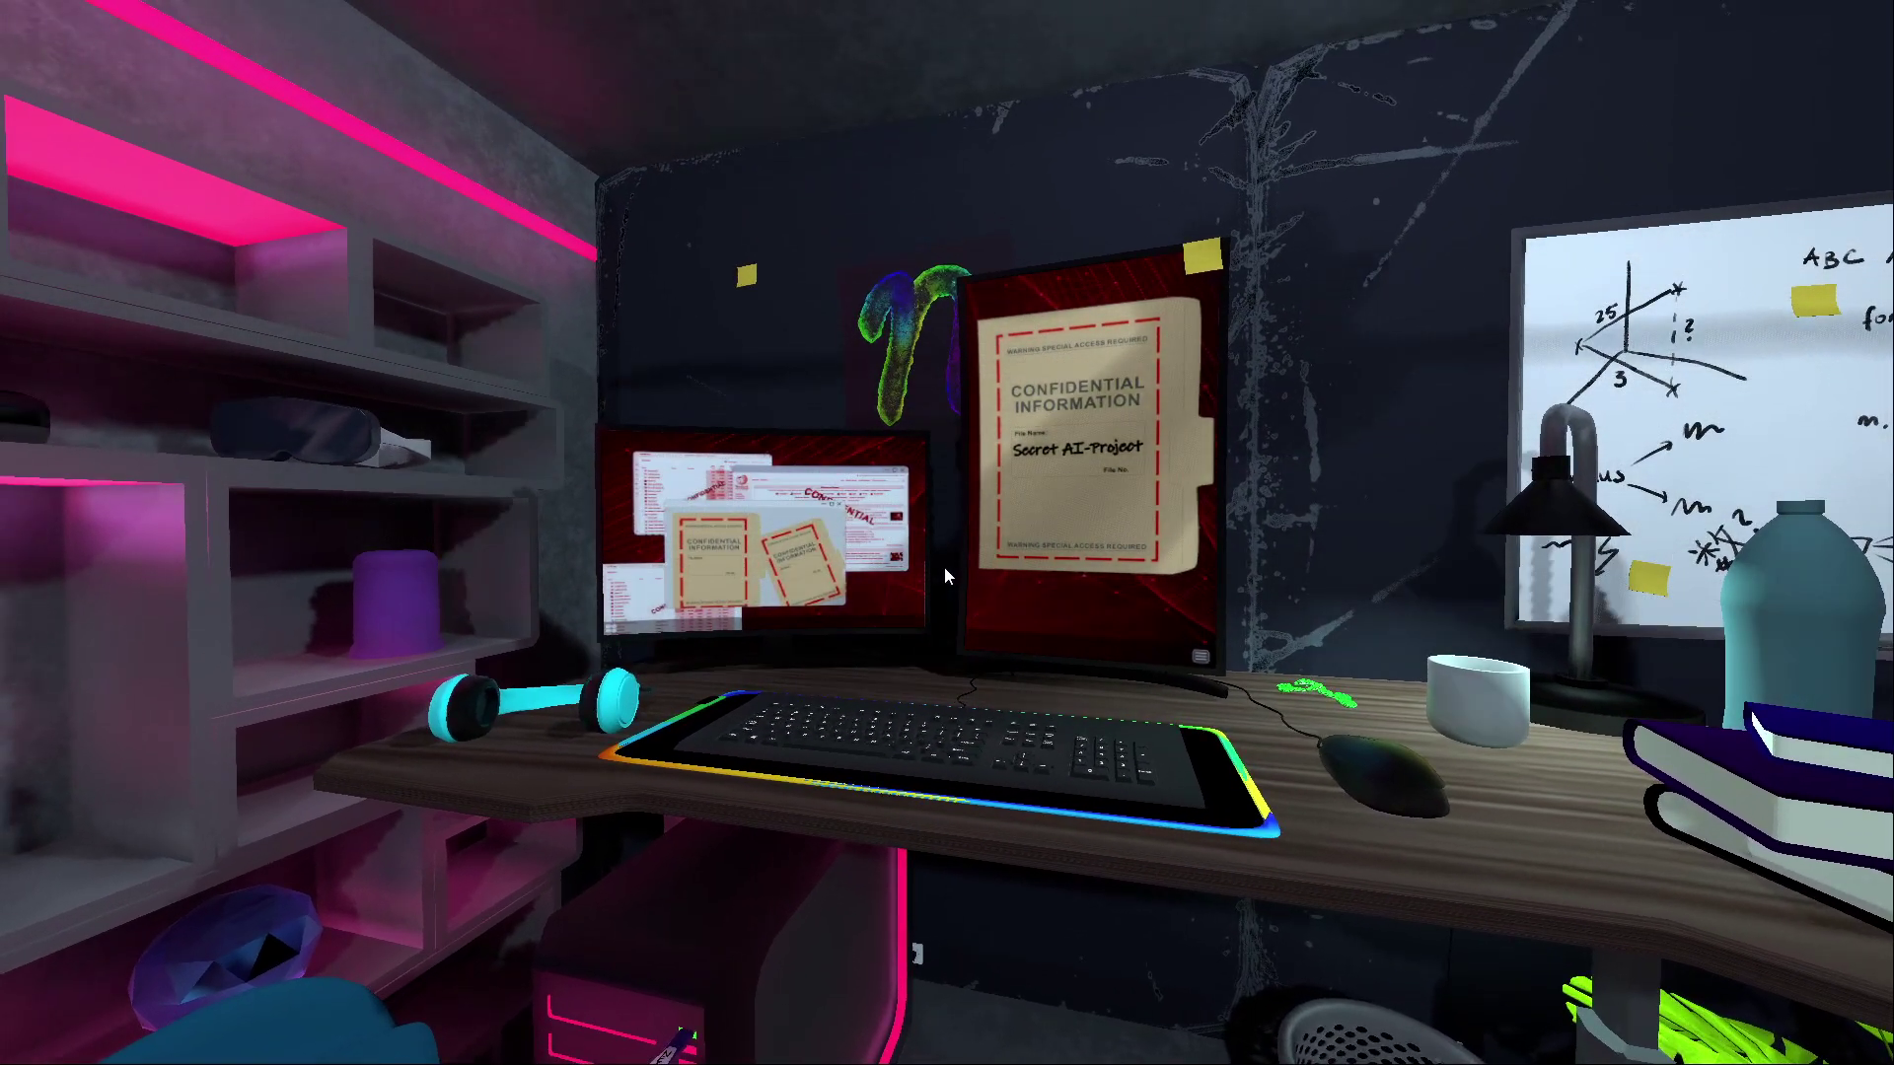
pyautogui.press('w')
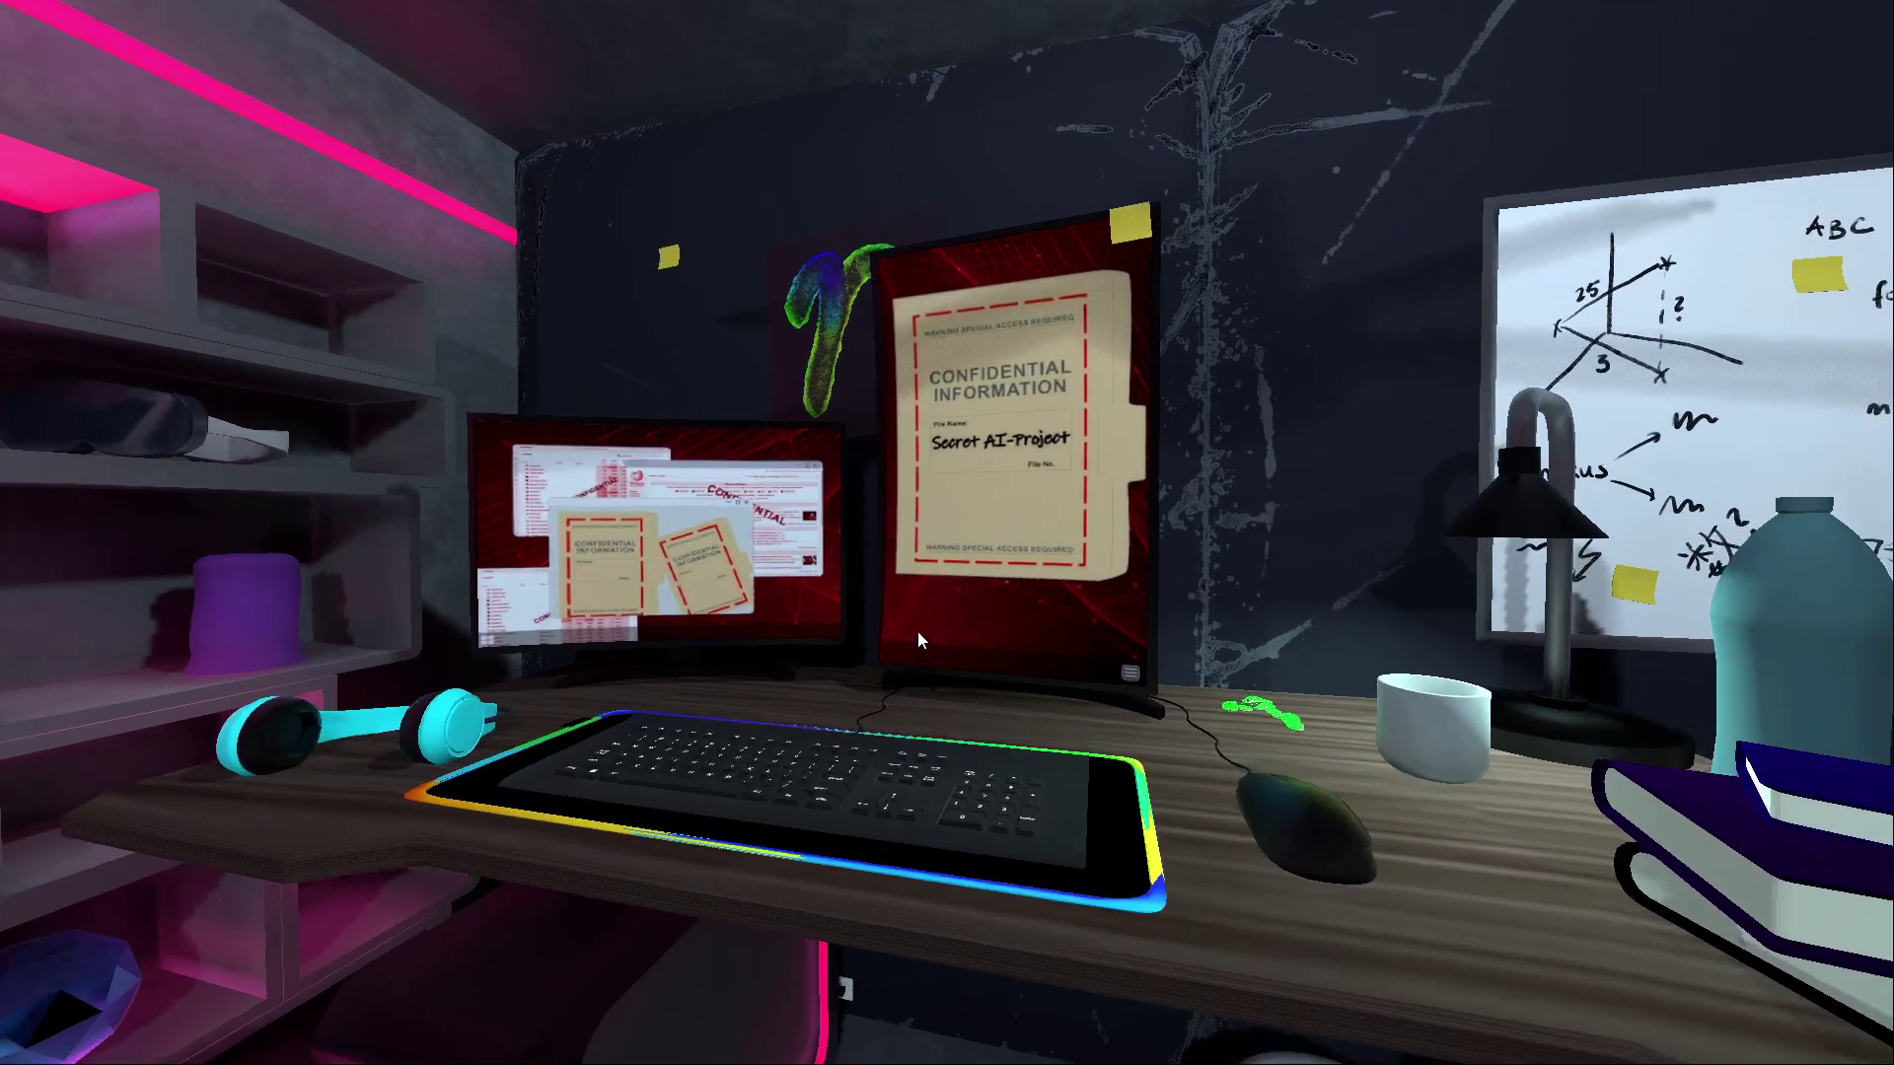